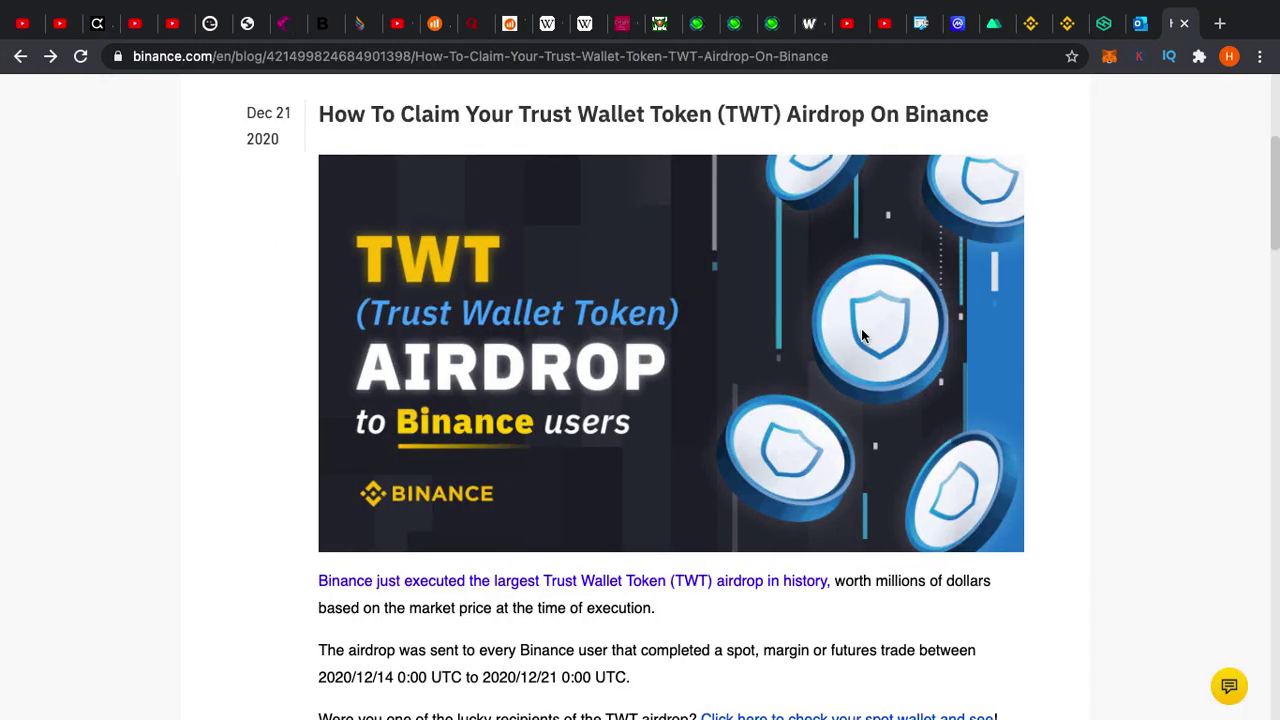
Bring up the Spot wallet tab listing 100 TWT alongside JUV, PSG, BNB and USDT
{"action": "scroll", "coordinate": [861, 328], "scroll_direction": "up", "scroll_amount": 5}
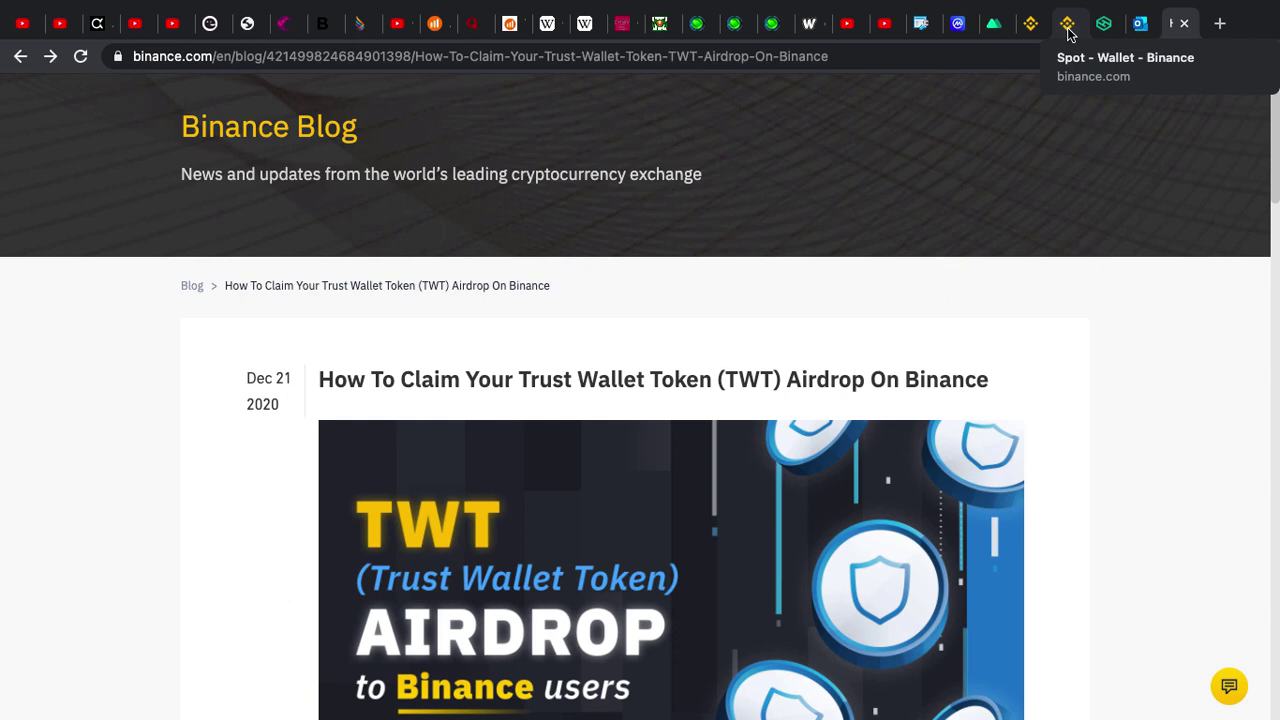
{"action": "left_click", "coordinate": [1030, 26]}
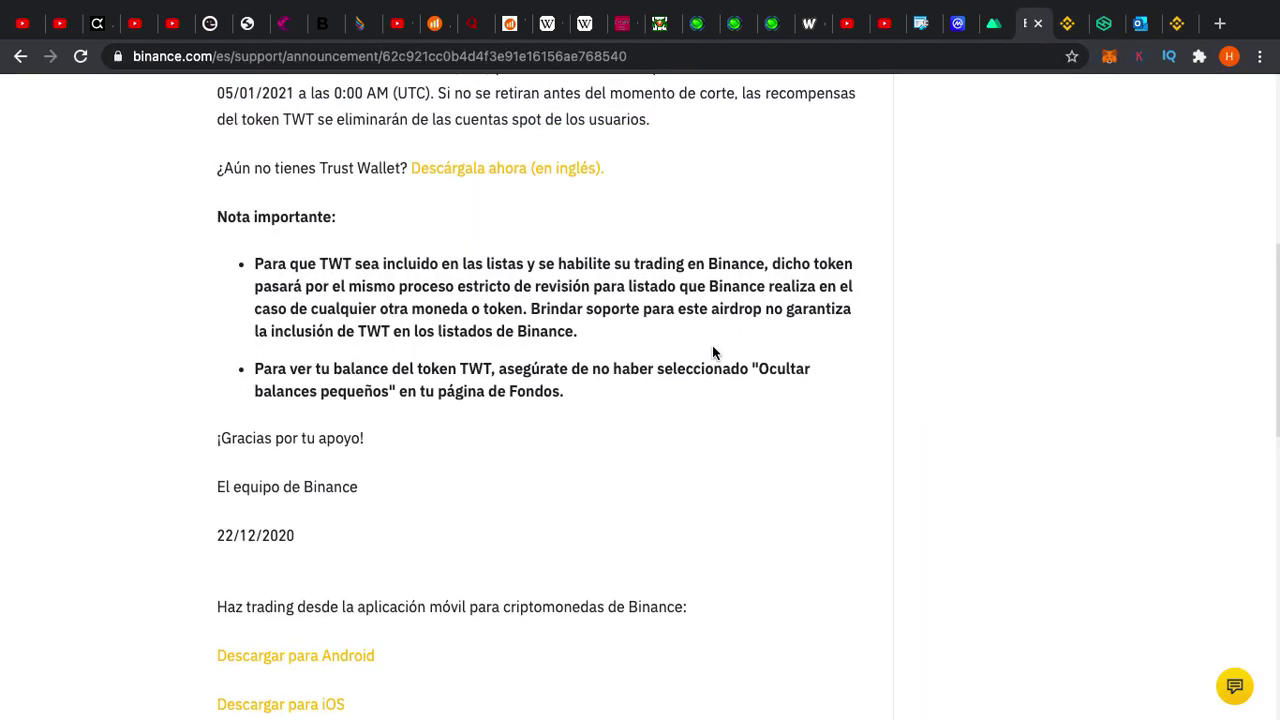
{"action": "left_click", "coordinate": [1065, 23]}
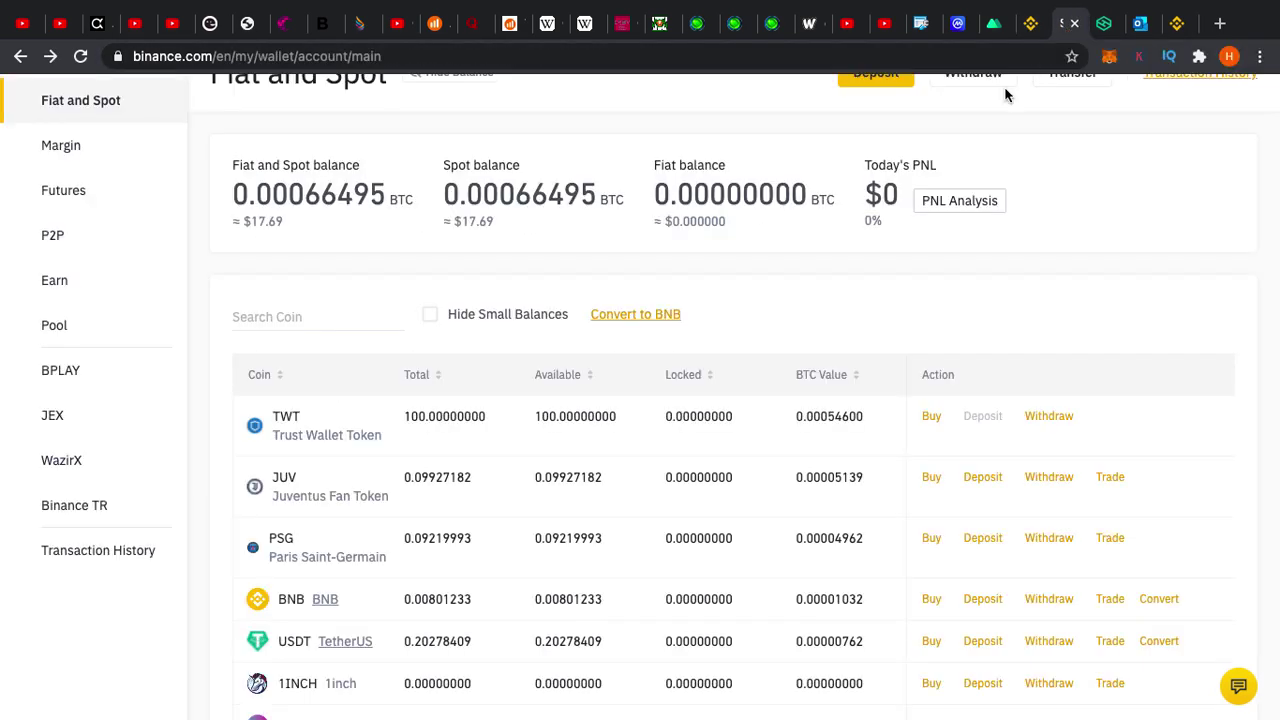
Start a TWT withdrawal from its wallet row, with Binance Smart Chain (BSC) preselected
{"action": "scroll", "coordinate": [797, 263], "scroll_direction": "down", "scroll_amount": 1}
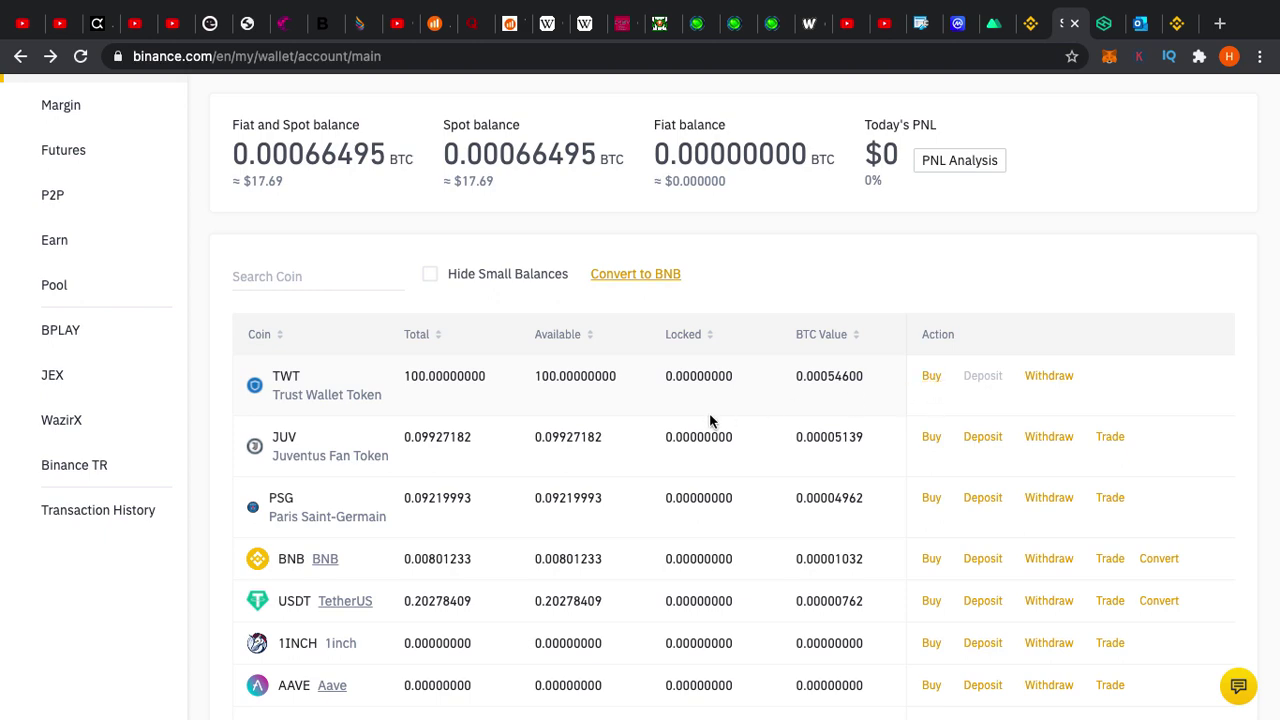
{"action": "left_click", "coordinate": [1059, 376]}
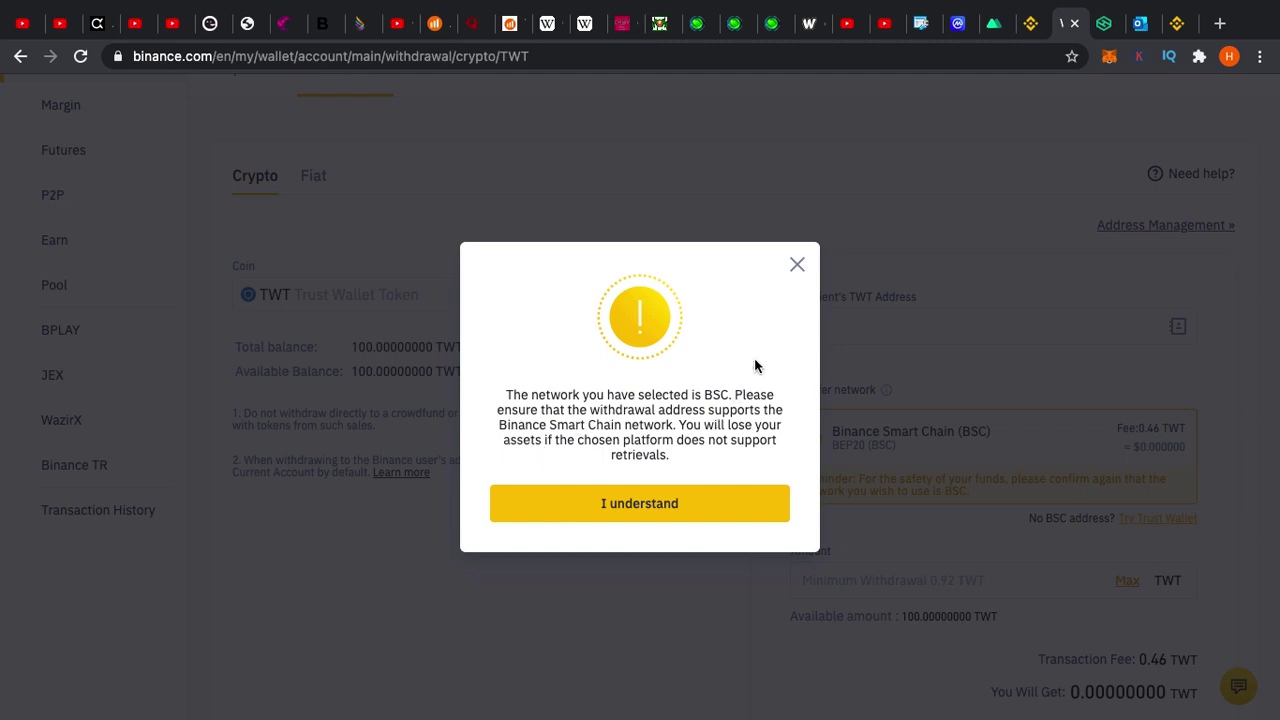
Dismiss the BSC network warning to reveal the 0.46 TWT fee and 0.92 TWT minimum
{"action": "left_click", "coordinate": [797, 261]}
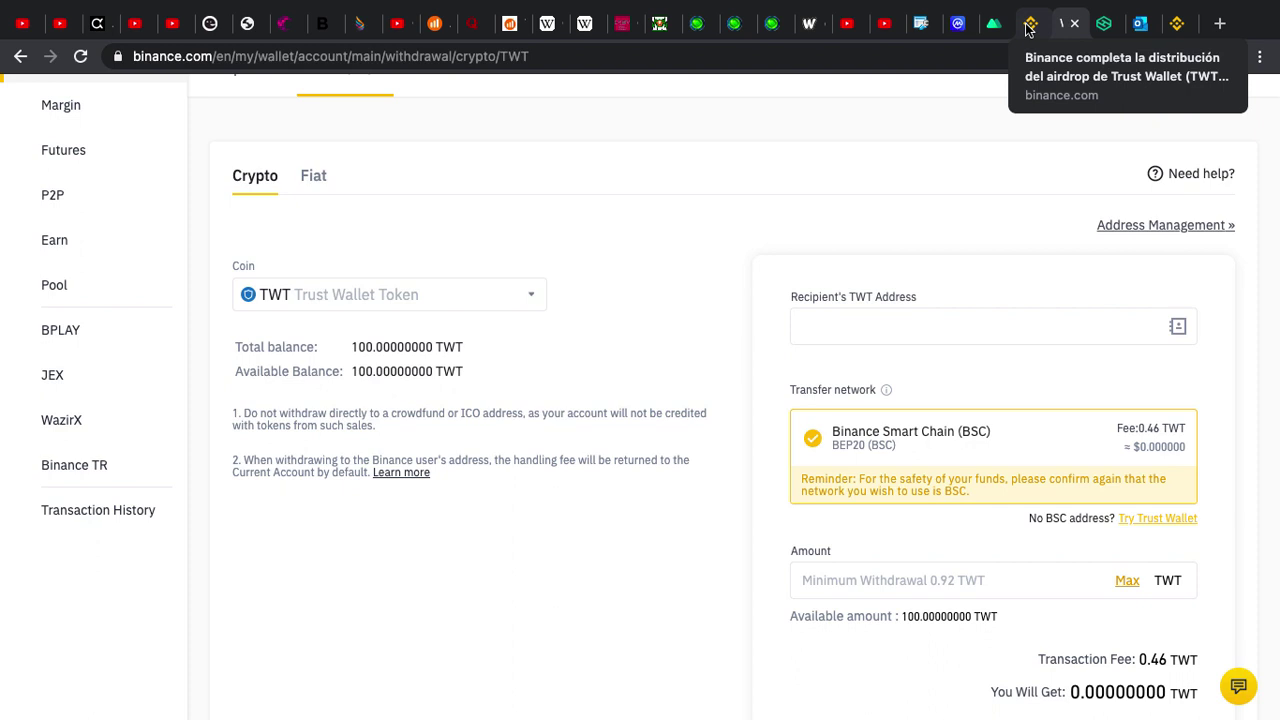
Read the 'How To Claim Your Trust Wallet Token' guide down to copying the Smart Chain address
{"action": "left_click", "coordinate": [1172, 28]}
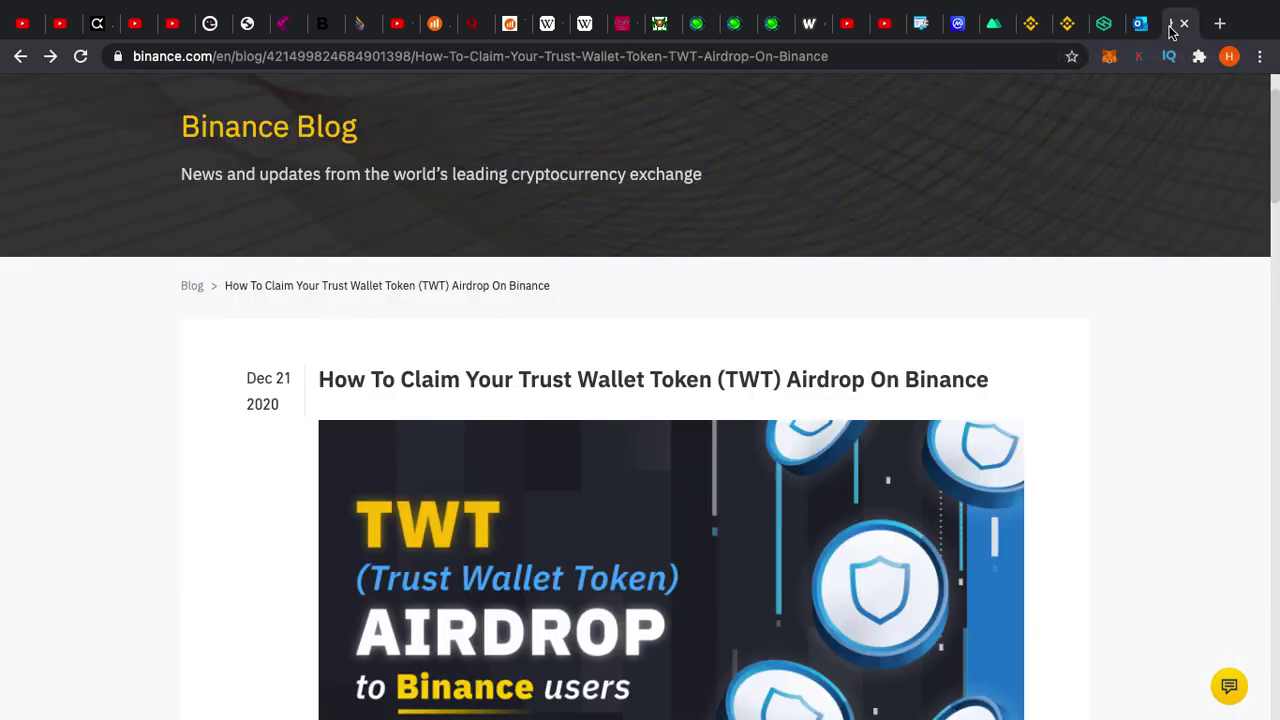
{"action": "scroll", "coordinate": [962, 322], "scroll_direction": "down", "scroll_amount": 5}
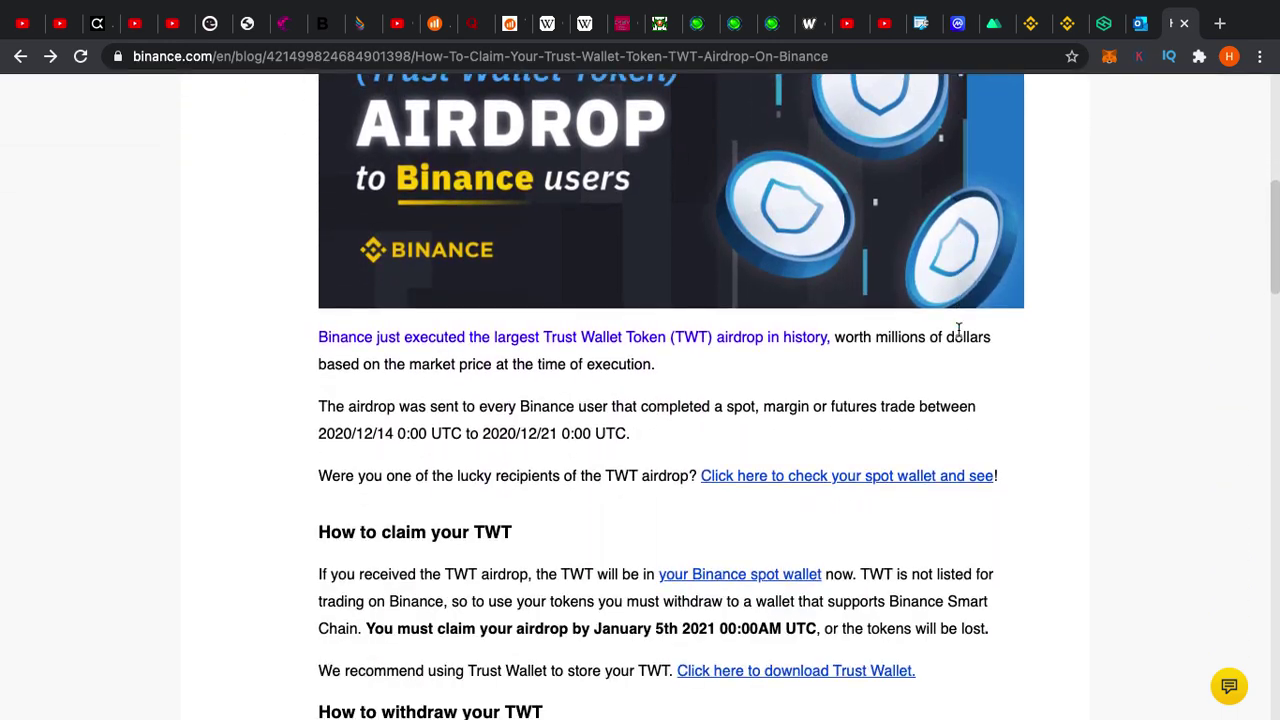
{"action": "scroll", "coordinate": [550, 358], "scroll_direction": "down", "scroll_amount": 1}
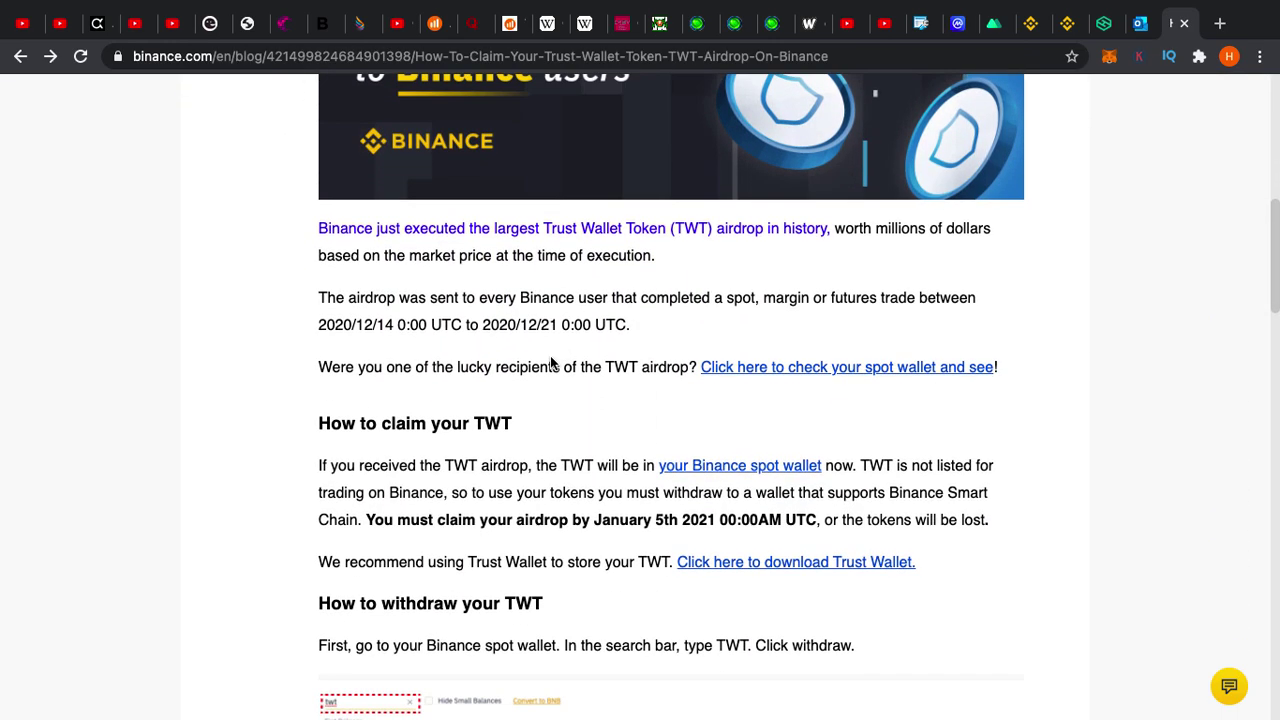
{"action": "scroll", "coordinate": [550, 362], "scroll_direction": "down", "scroll_amount": 2}
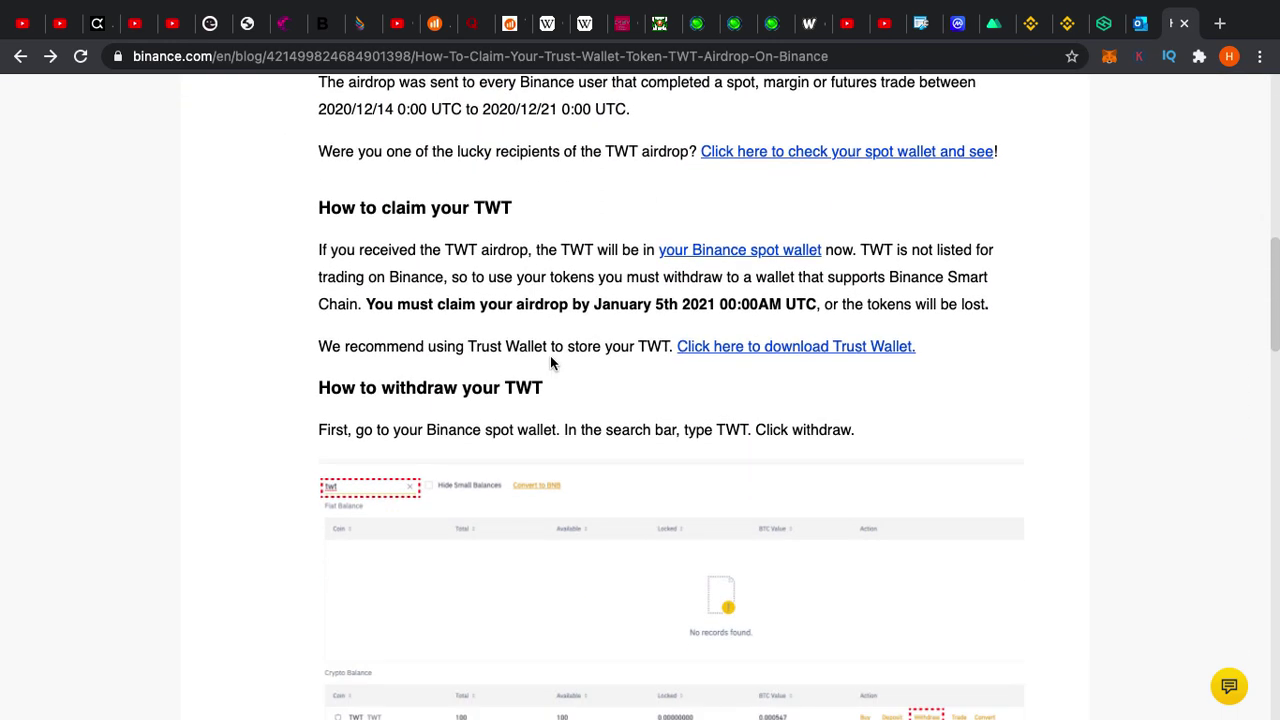
{"action": "scroll", "coordinate": [550, 362], "scroll_direction": "down", "scroll_amount": 1}
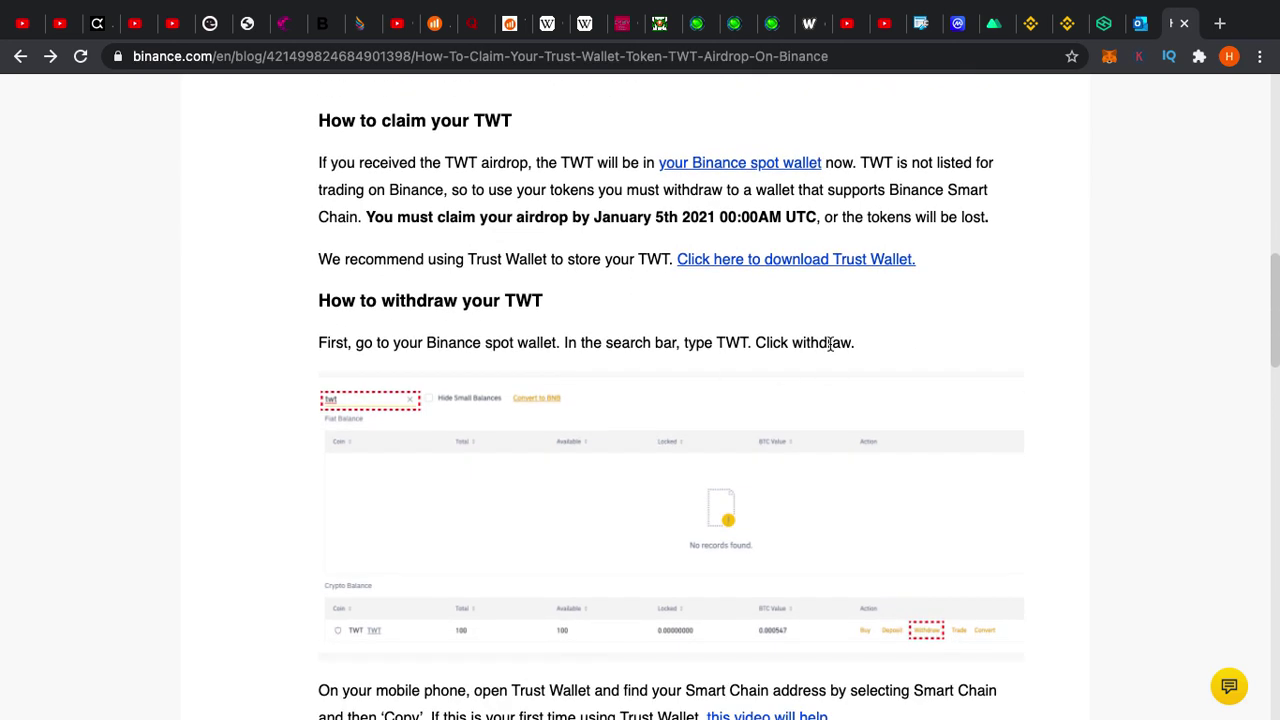
{"action": "scroll", "coordinate": [829, 343], "scroll_direction": "down", "scroll_amount": 1}
{"action": "scroll", "coordinate": [597, 263], "scroll_direction": "down", "scroll_amount": 1}
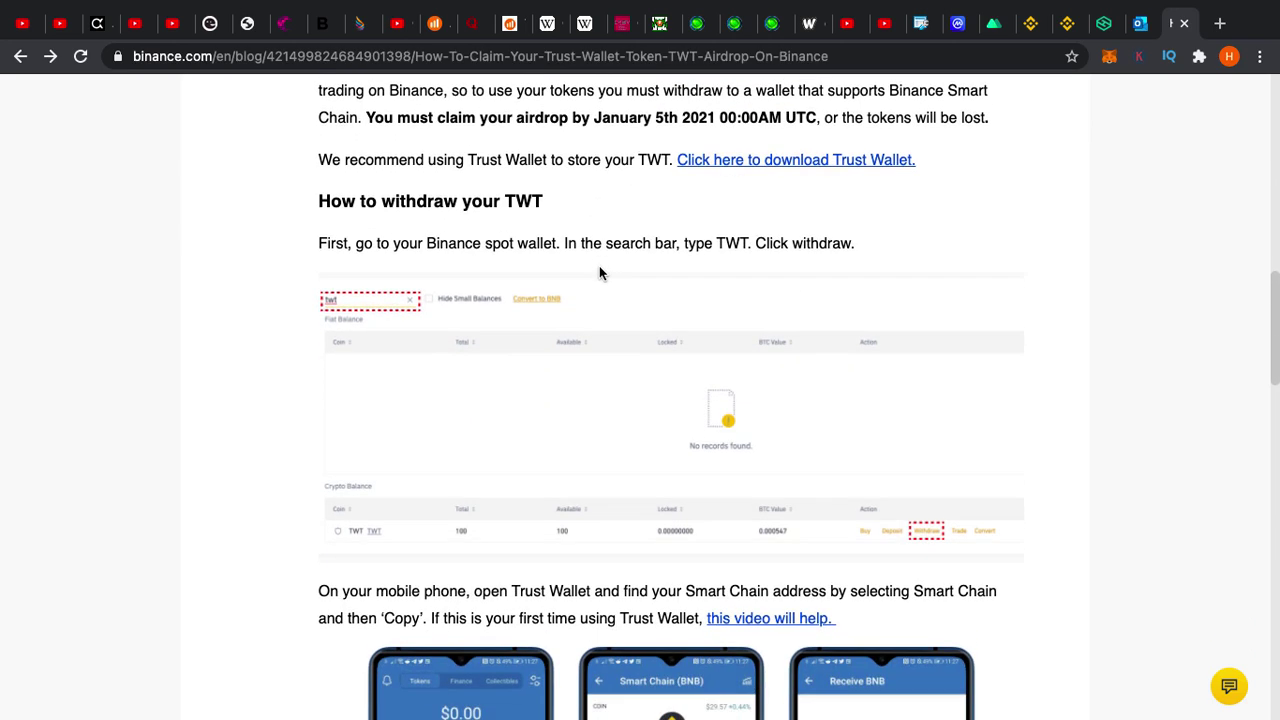
{"action": "scroll", "coordinate": [600, 273], "scroll_direction": "down", "scroll_amount": 3}
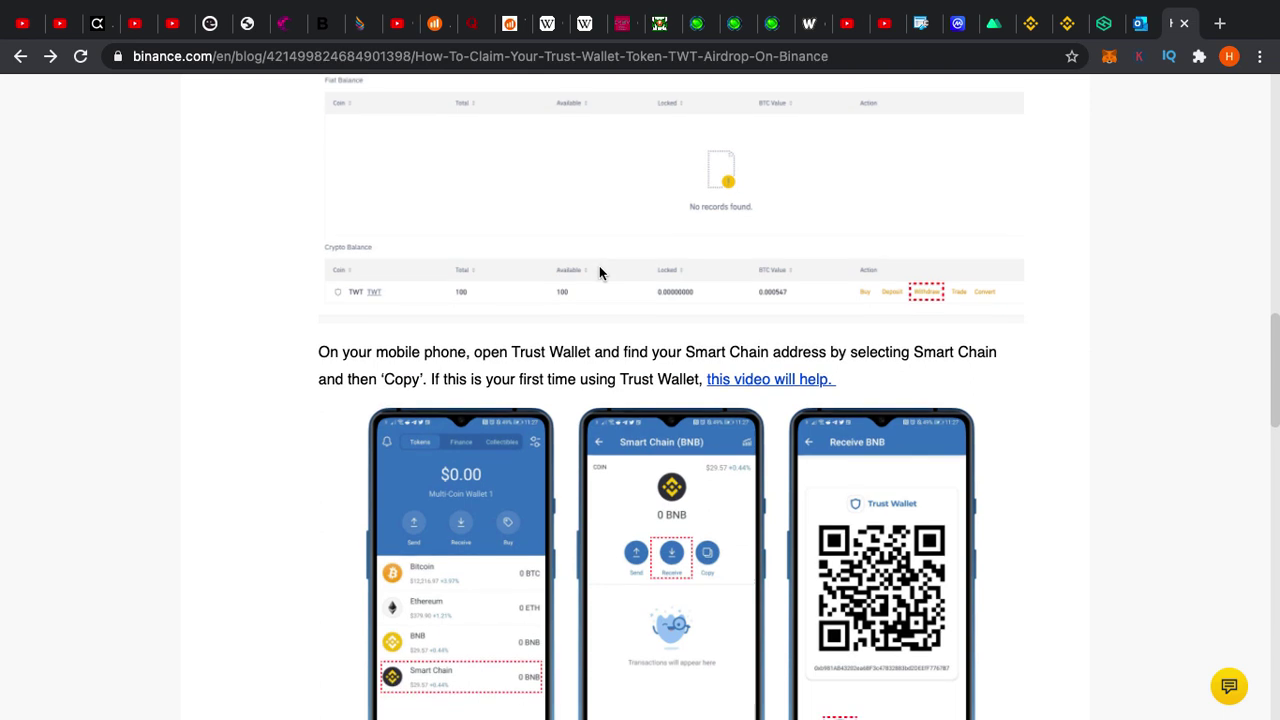
{"action": "scroll", "coordinate": [600, 273], "scroll_direction": "down", "scroll_amount": 1}
{"action": "scroll", "coordinate": [600, 273], "scroll_direction": "up", "scroll_amount": 1}
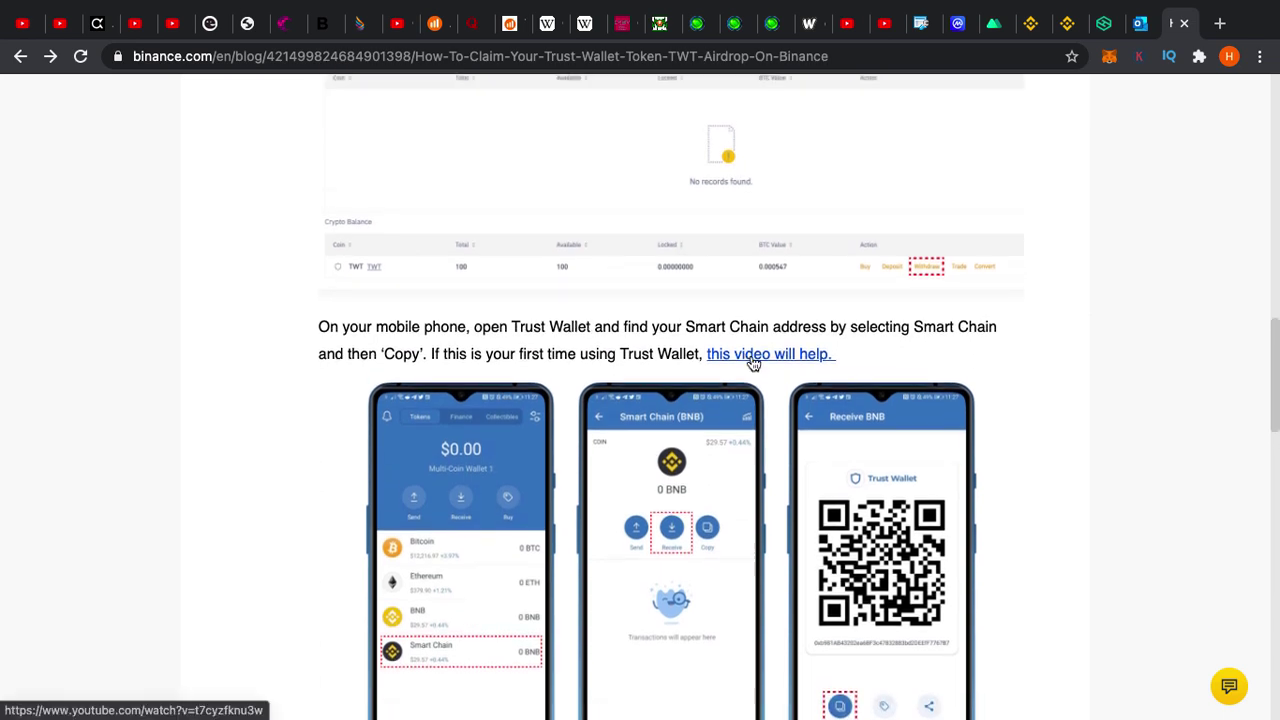
{"action": "scroll", "coordinate": [874, 368], "scroll_direction": "down", "scroll_amount": 1}
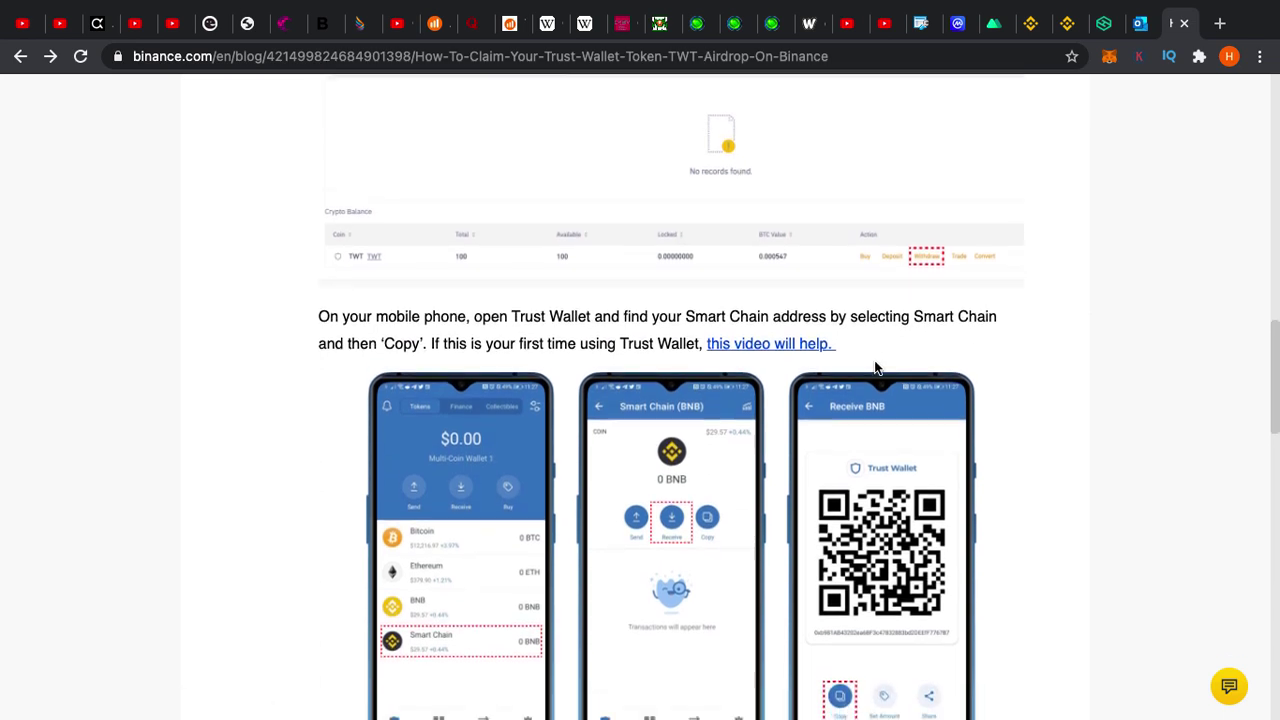
{"action": "scroll", "coordinate": [755, 345], "scroll_direction": "down", "scroll_amount": 1}
{"action": "scroll", "coordinate": [755, 349], "scroll_direction": "up", "scroll_amount": 4}
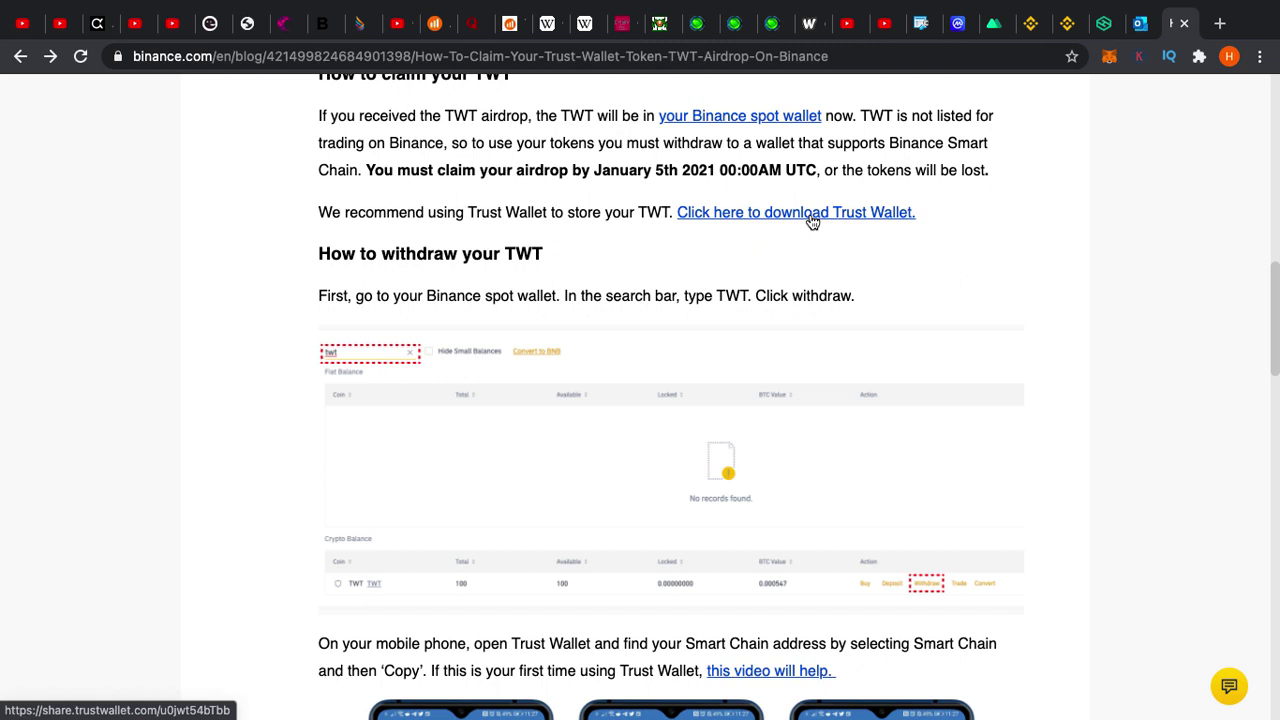
{"action": "scroll", "coordinate": [812, 220], "scroll_direction": "down", "scroll_amount": 2}
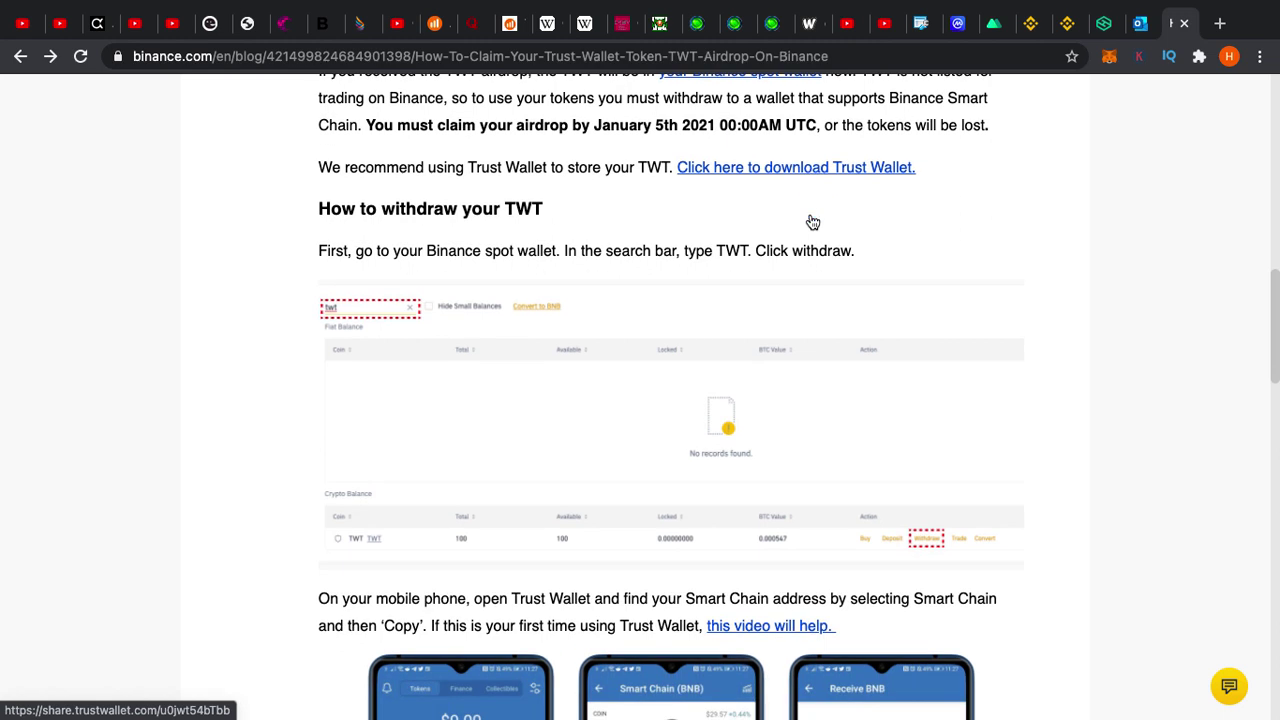
{"action": "scroll", "coordinate": [408, 227], "scroll_direction": "down", "scroll_amount": 1}
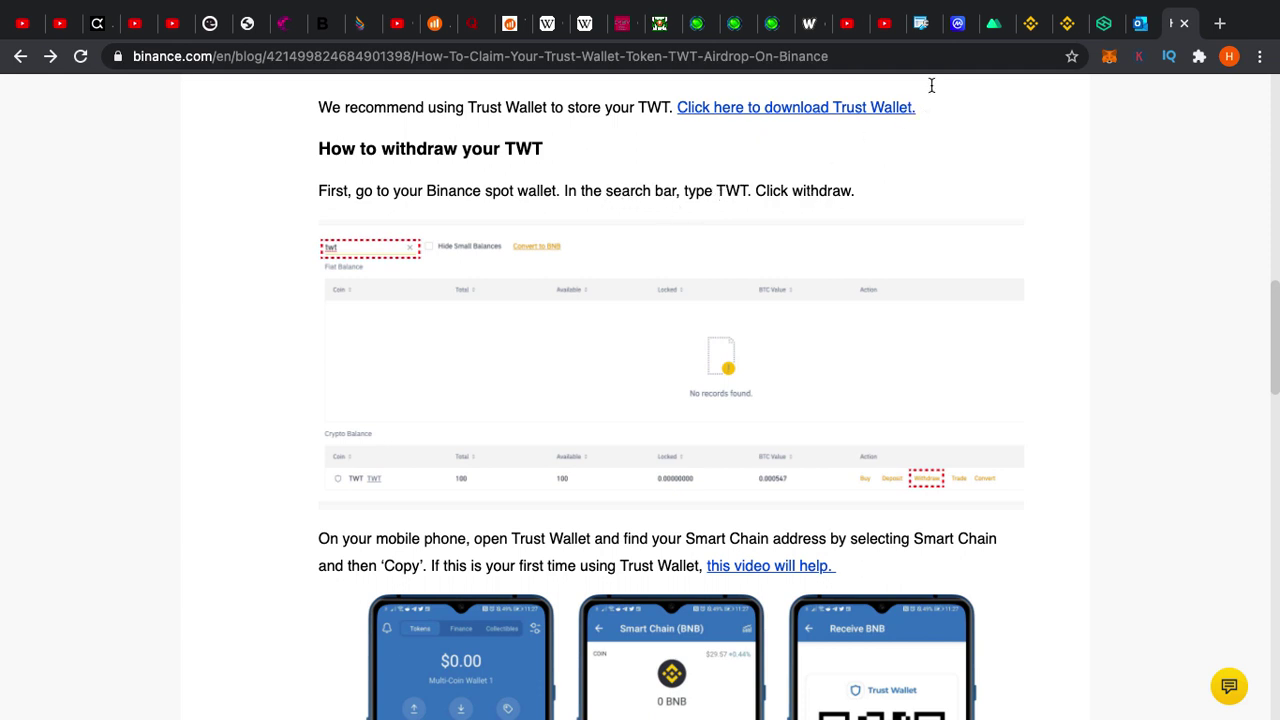
{"action": "scroll", "coordinate": [908, 239], "scroll_direction": "down", "scroll_amount": 2}
{"action": "scroll", "coordinate": [908, 239], "scroll_direction": "down", "scroll_amount": 1}
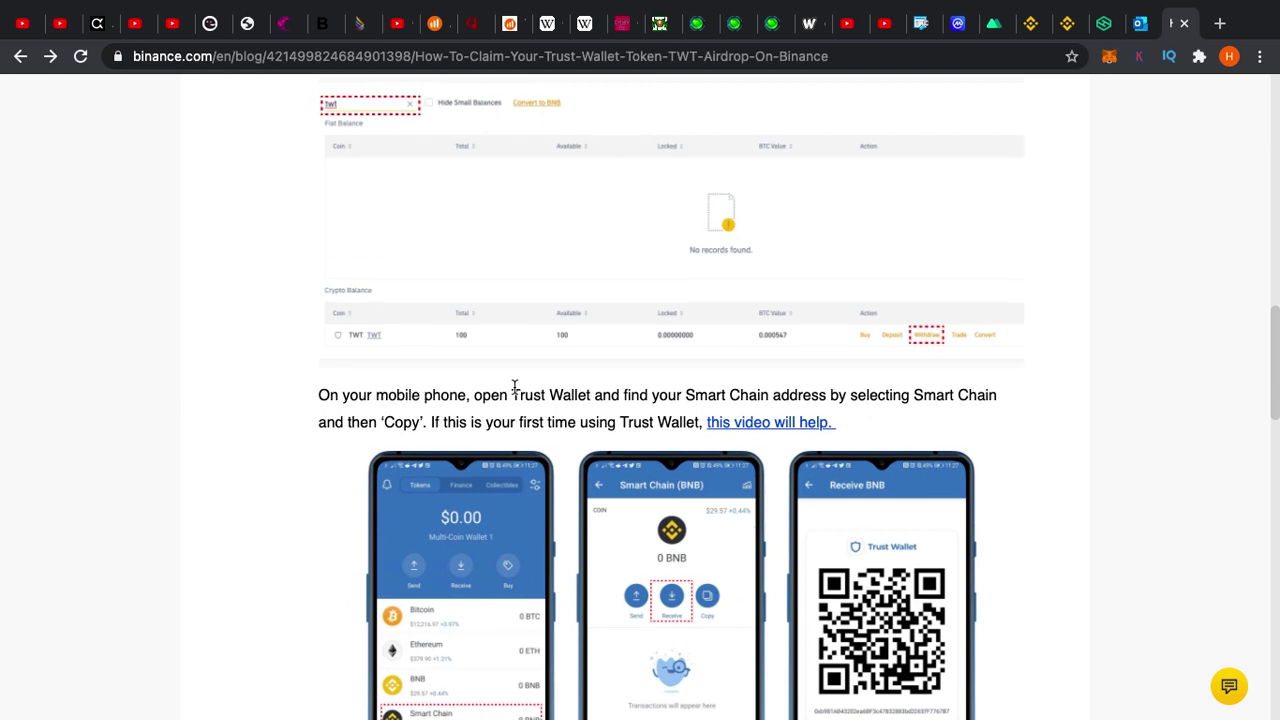
{"action": "scroll", "coordinate": [512, 392], "scroll_direction": "down", "scroll_amount": 1}
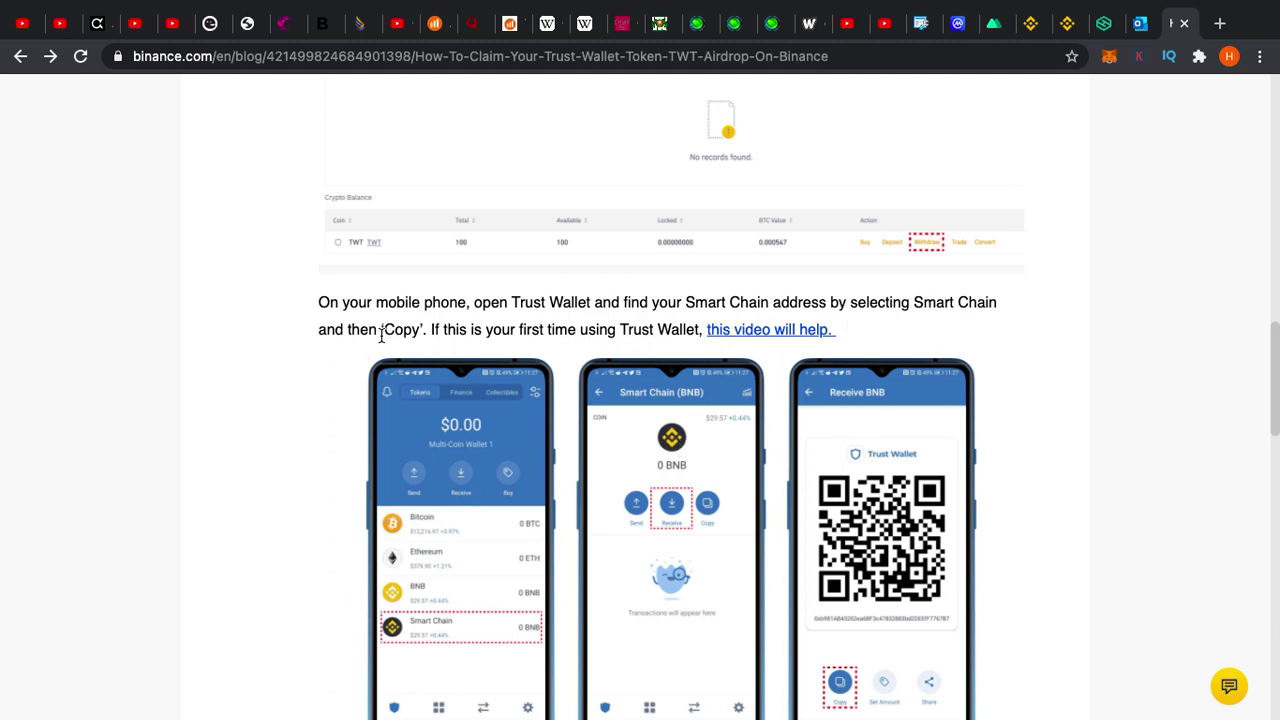
{"action": "scroll", "coordinate": [463, 340], "scroll_direction": "down", "scroll_amount": 1}
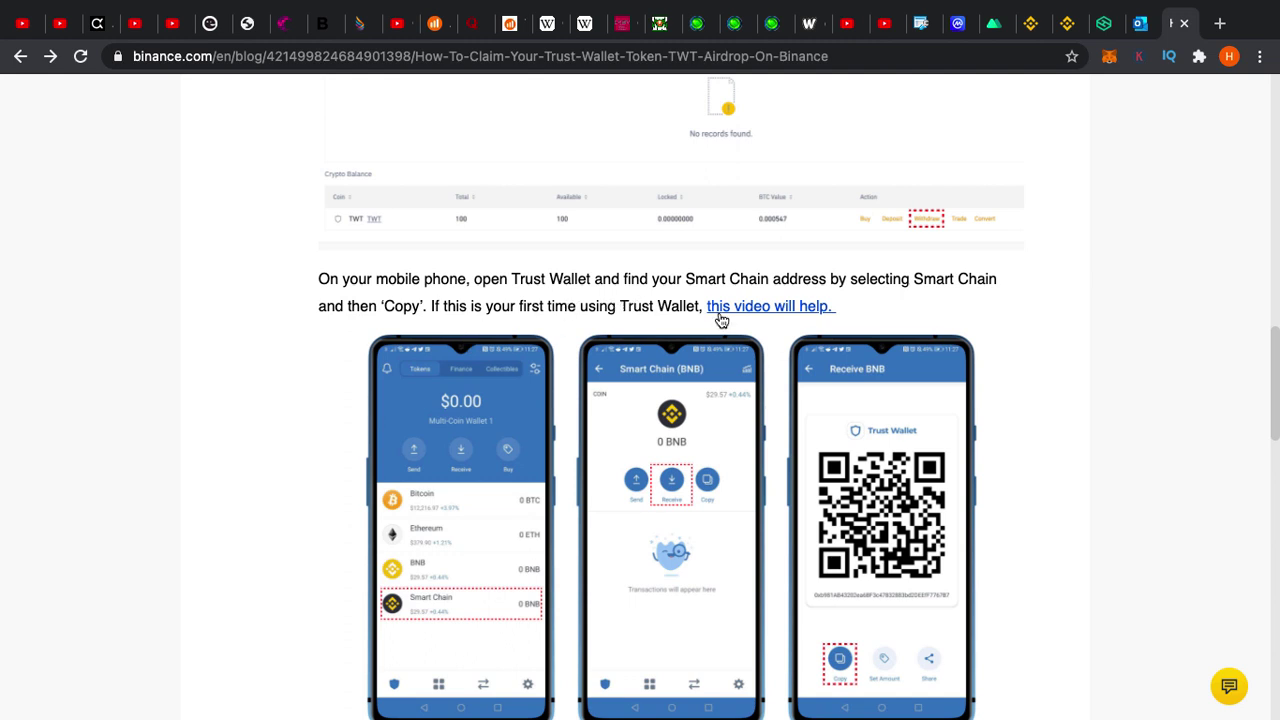
{"action": "scroll", "coordinate": [722, 320], "scroll_direction": "down", "scroll_amount": 2}
{"action": "scroll", "coordinate": [797, 262], "scroll_direction": "down", "scroll_amount": 2}
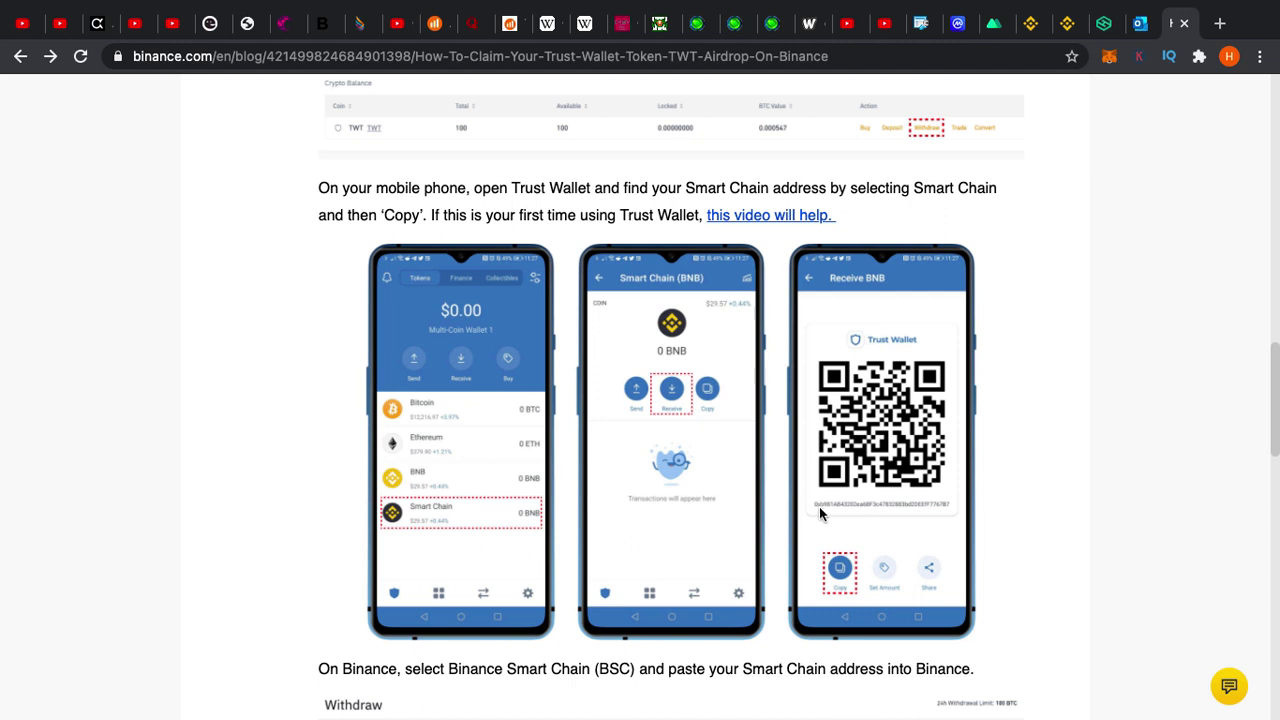
Paste the Trust Wallet Smart Chain address as the TWT withdrawal recipient
{"action": "left_click", "coordinate": [1034, 24]}
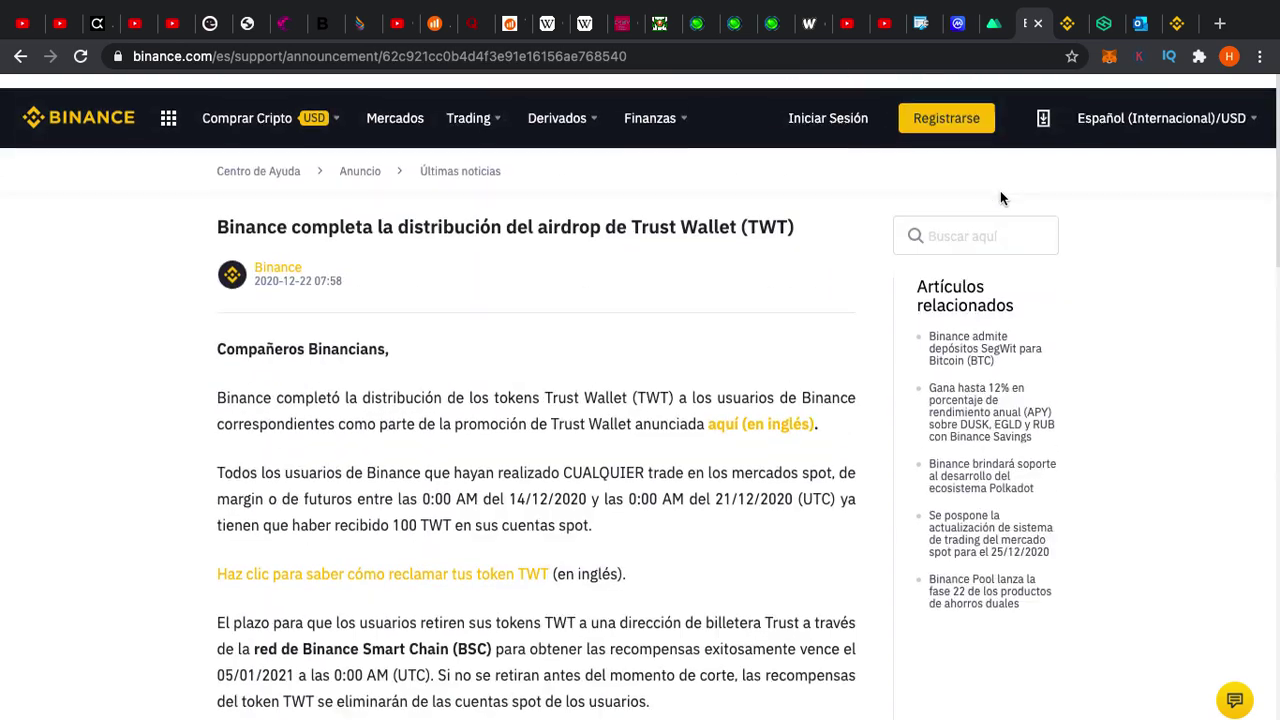
{"action": "left_click", "coordinate": [1068, 23]}
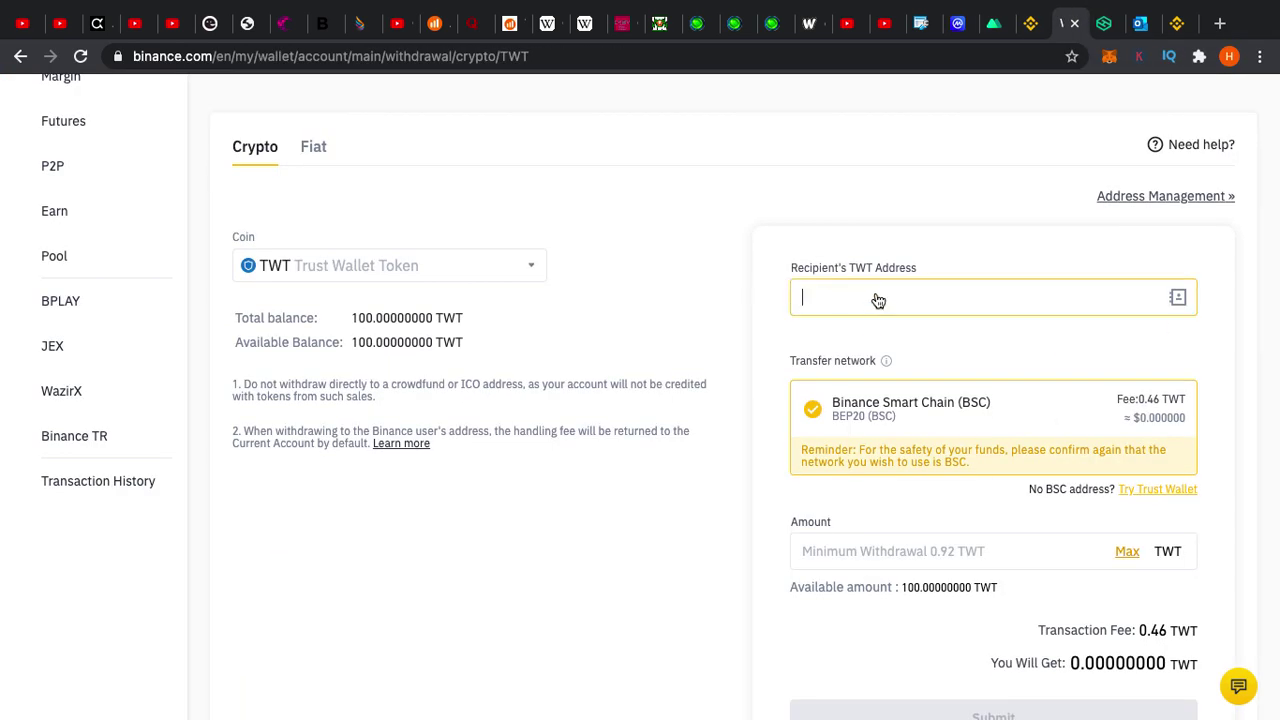
{"action": "type", "text": "0x33EC3Ebc45b331A0C979724ee76148159A9E30B8"}
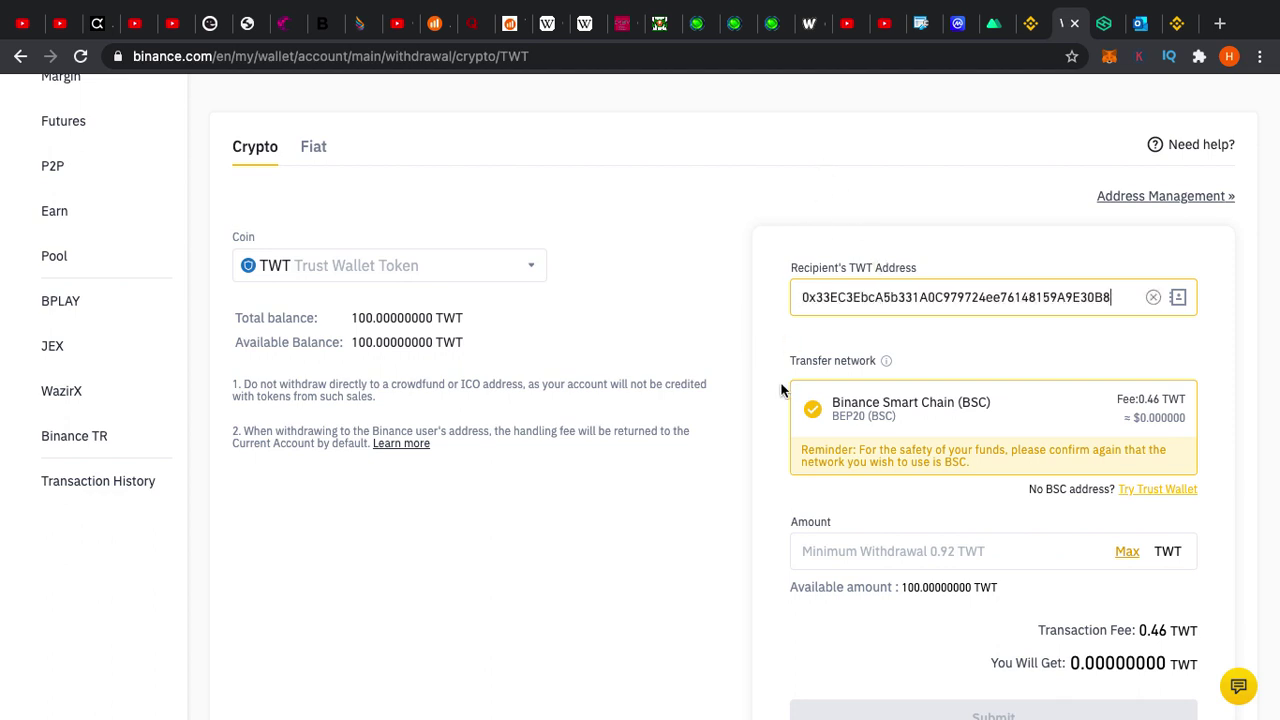
Set the withdrawal amount to the full 100 TWT, netting 99.54 TWT
{"action": "scroll", "coordinate": [1088, 423], "scroll_direction": "down", "scroll_amount": 1}
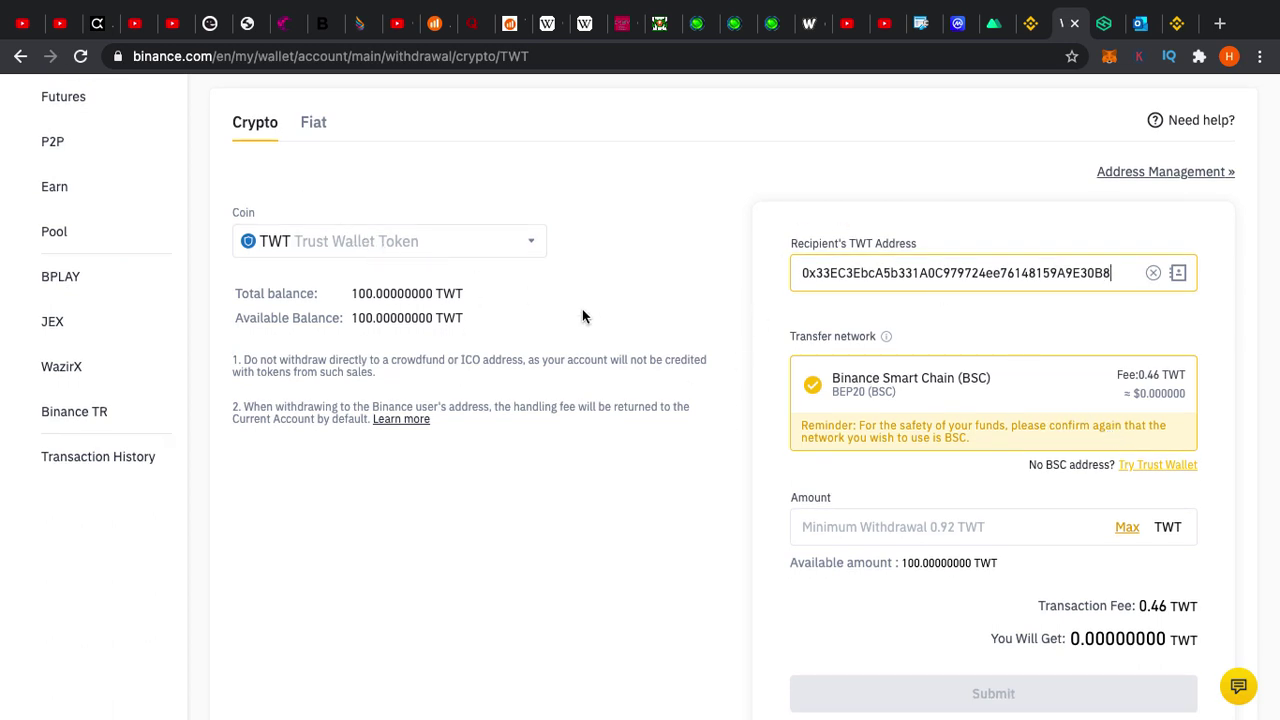
{"action": "scroll", "coordinate": [641, 345], "scroll_direction": "down", "scroll_amount": 1}
{"action": "scroll", "coordinate": [641, 345], "scroll_direction": "down", "scroll_amount": 1}
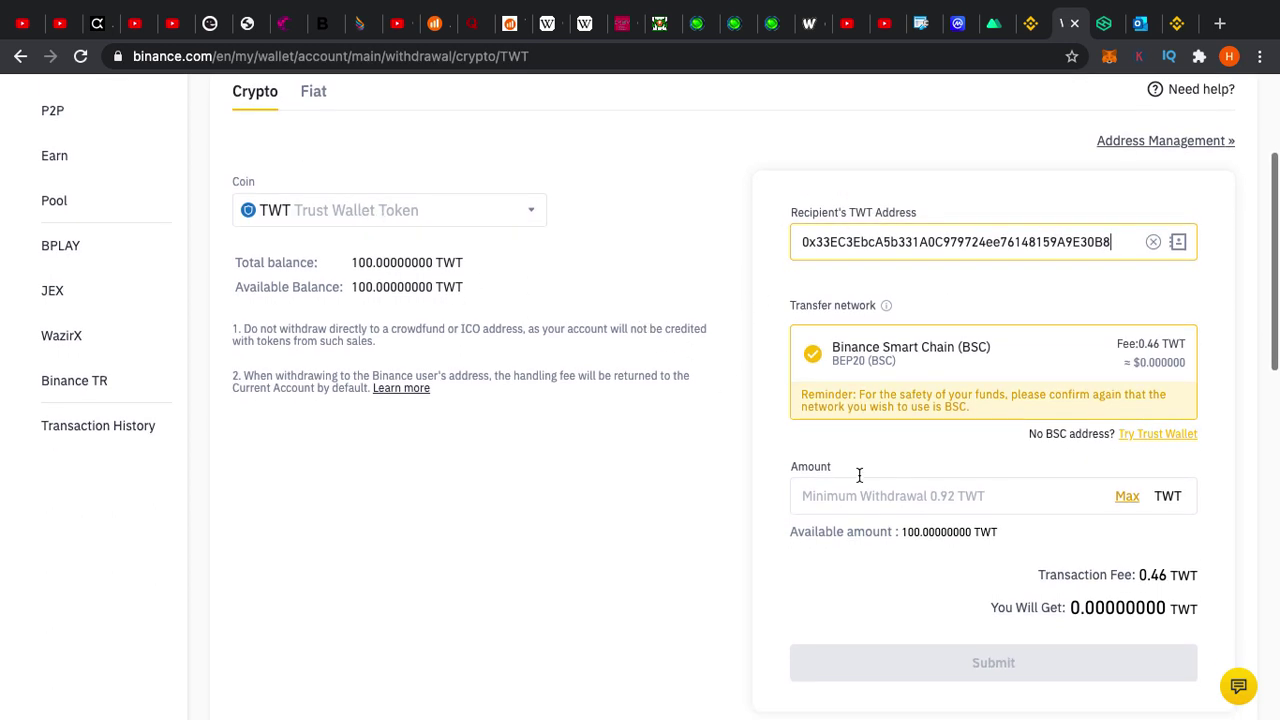
{"action": "left_click", "coordinate": [1128, 497]}
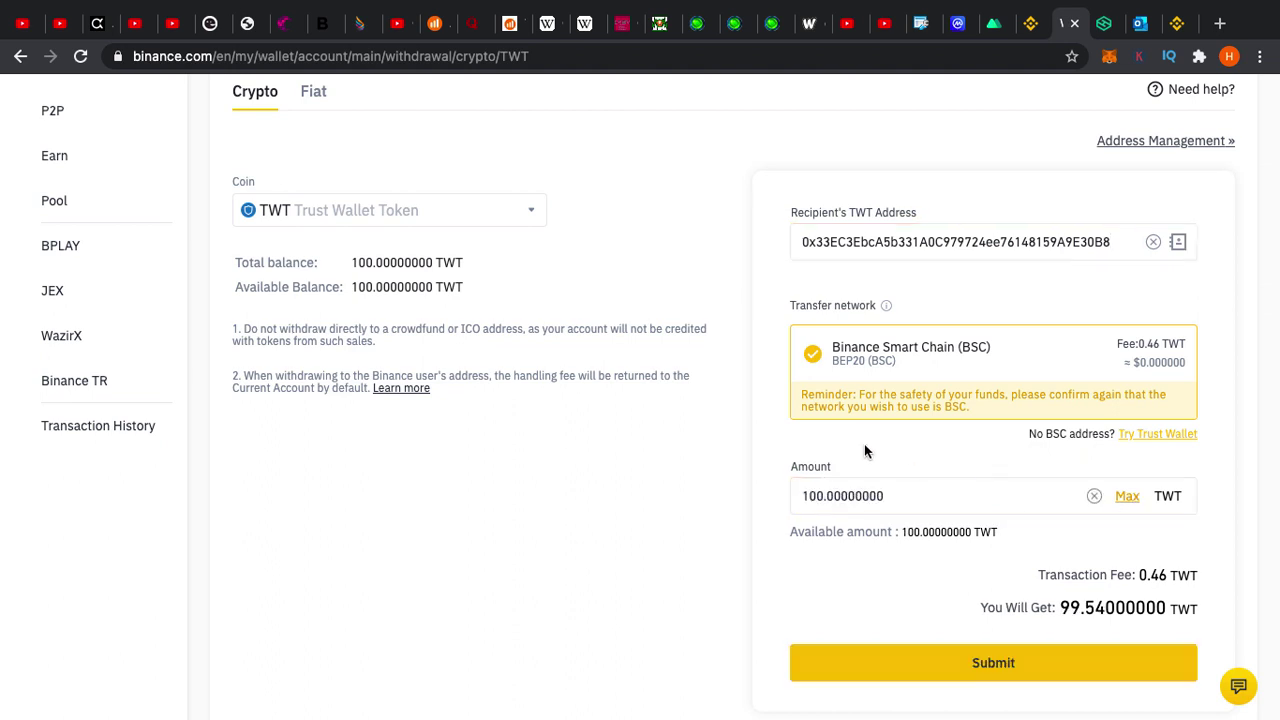
{"action": "scroll", "coordinate": [866, 449], "scroll_direction": "down", "scroll_amount": 1}
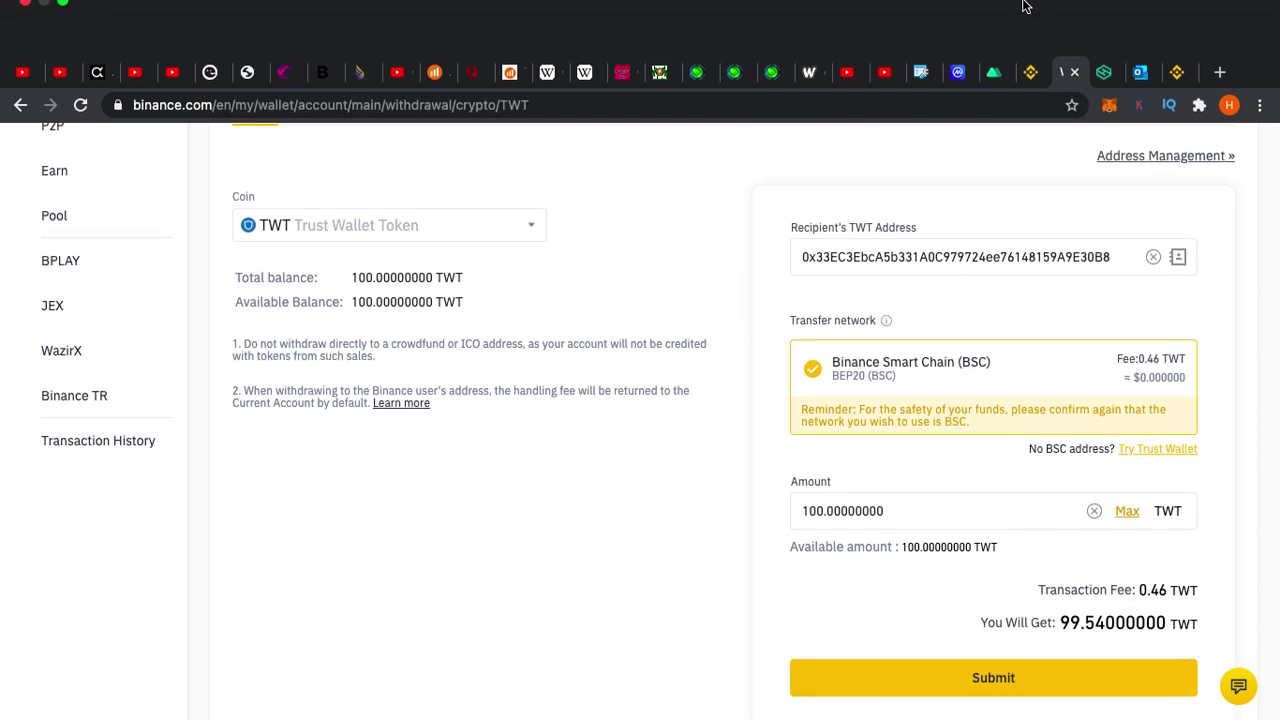
{"action": "left_click", "coordinate": [1170, 77]}
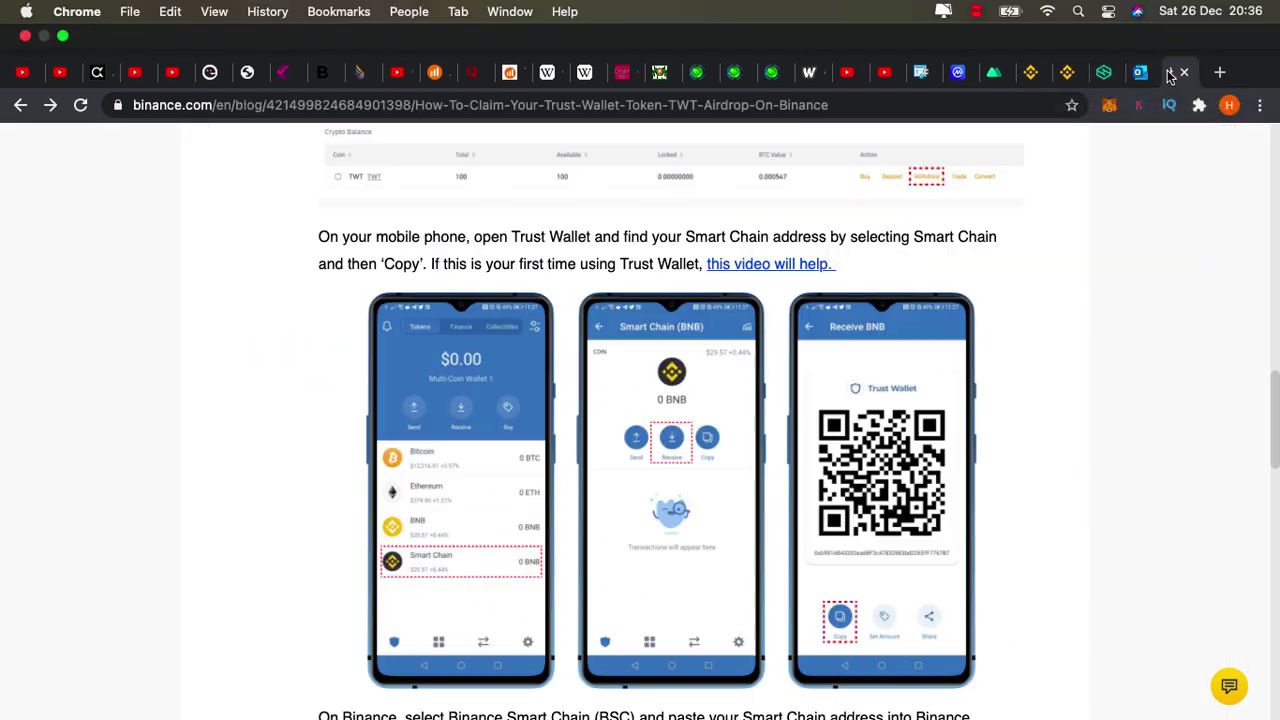
Read further down the TWT airdrop claim guide
{"action": "scroll", "coordinate": [988, 283], "scroll_direction": "down", "scroll_amount": 5}
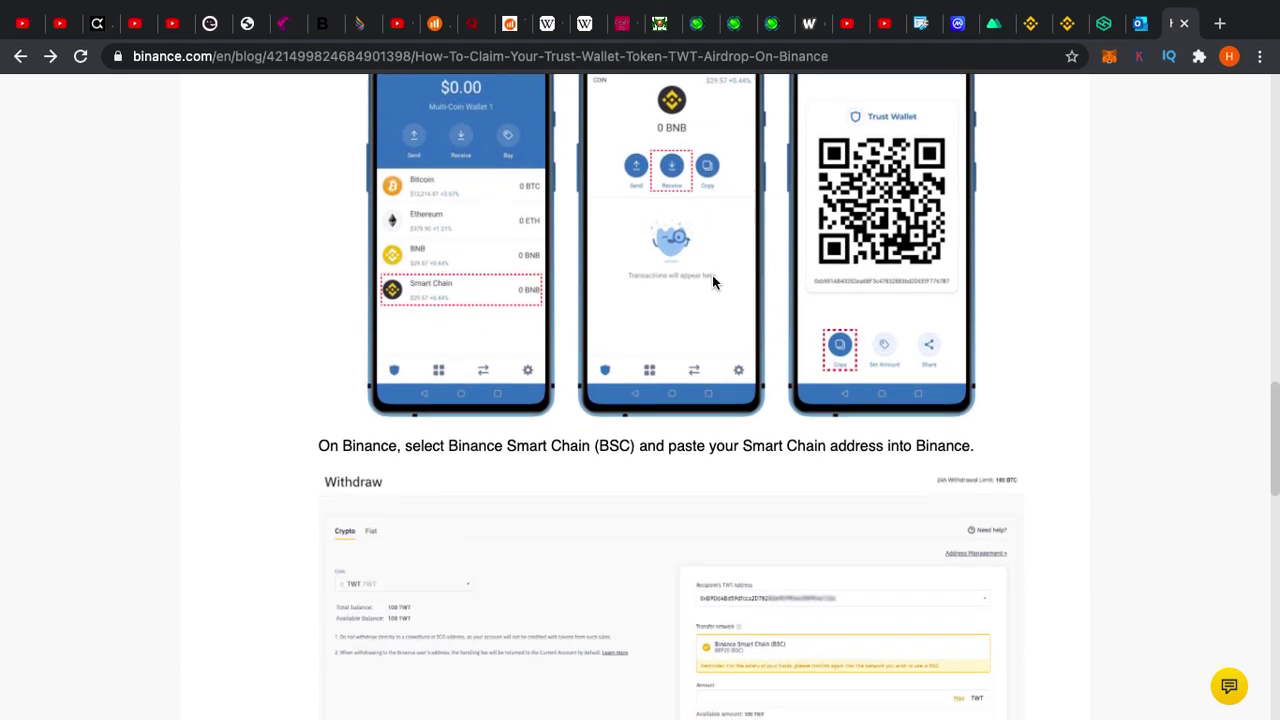
{"action": "scroll", "coordinate": [586, 272], "scroll_direction": "down", "scroll_amount": 1}
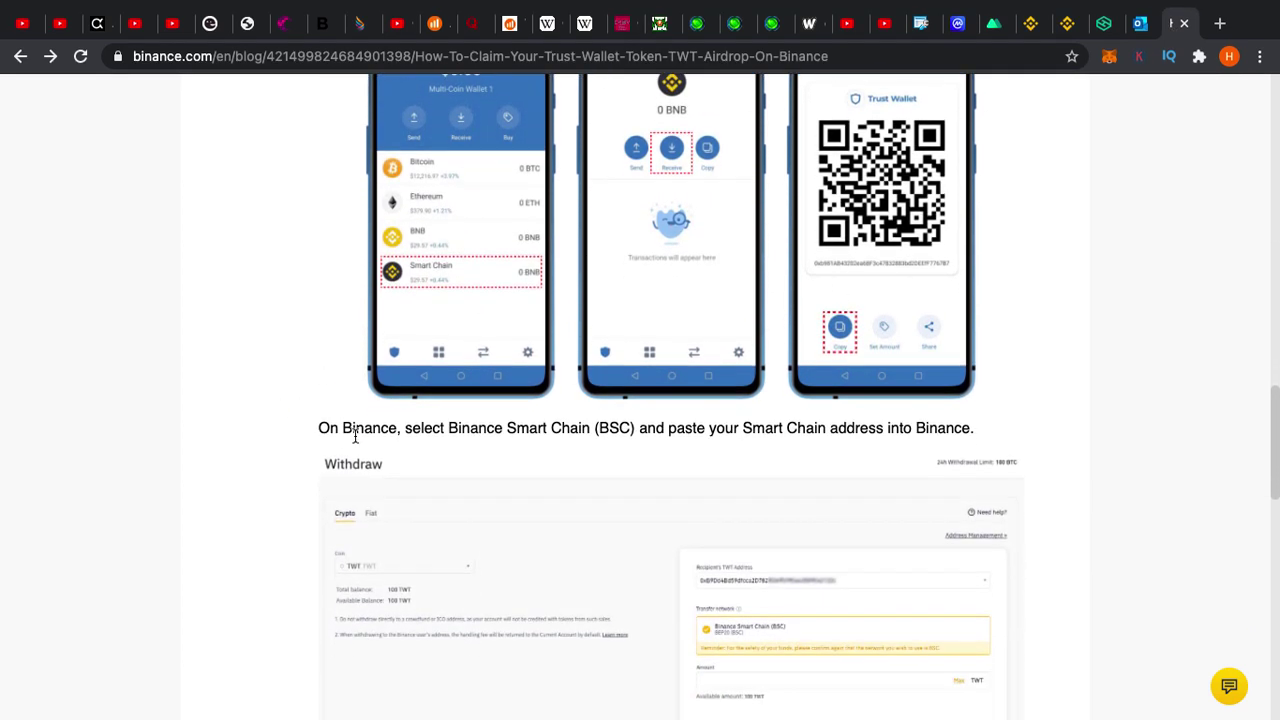
{"action": "scroll", "coordinate": [669, 445], "scroll_direction": "down", "scroll_amount": 1}
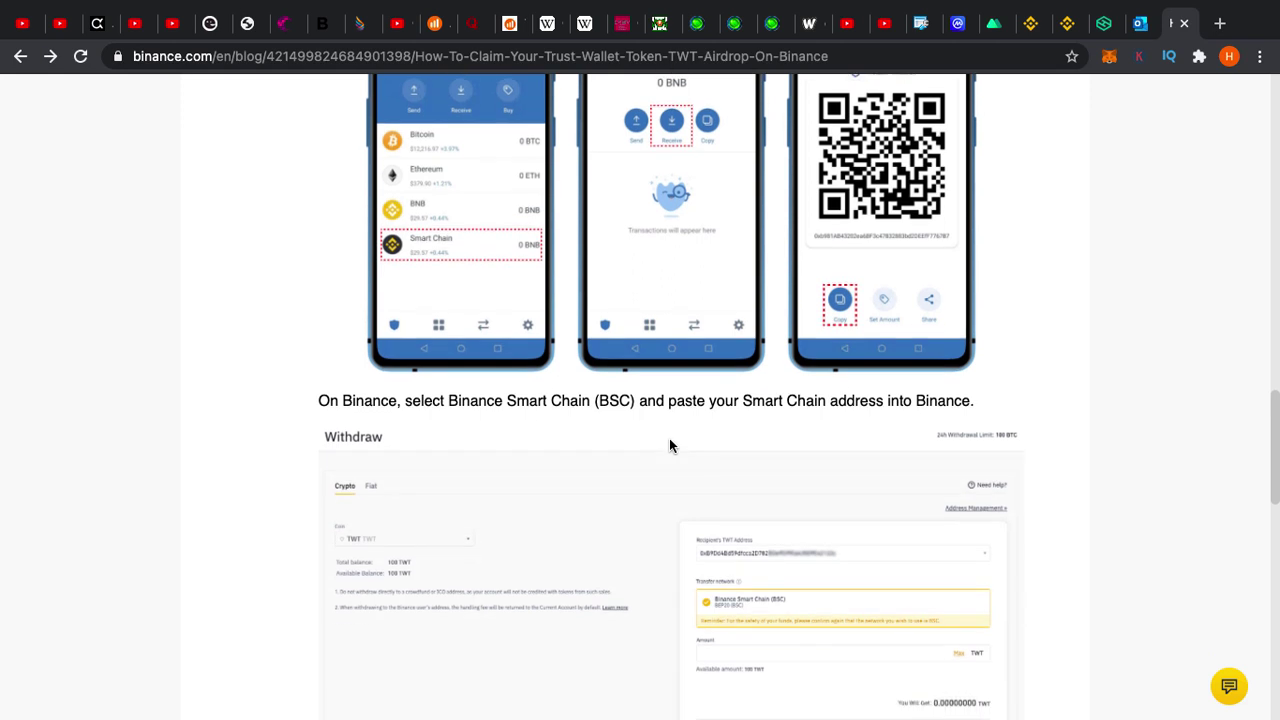
{"action": "scroll", "coordinate": [800, 420], "scroll_direction": "down", "scroll_amount": 1}
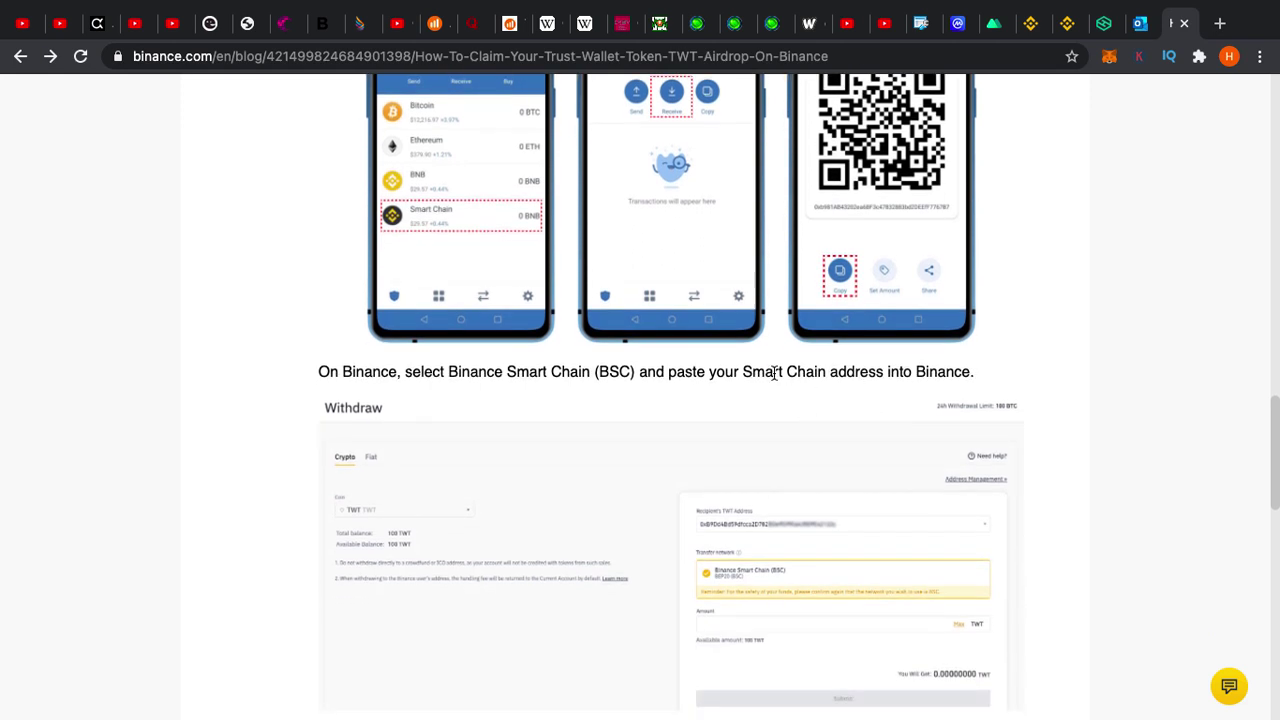
{"action": "scroll", "coordinate": [906, 390], "scroll_direction": "down", "scroll_amount": 3}
{"action": "scroll", "coordinate": [860, 405], "scroll_direction": "down", "scroll_amount": 1}
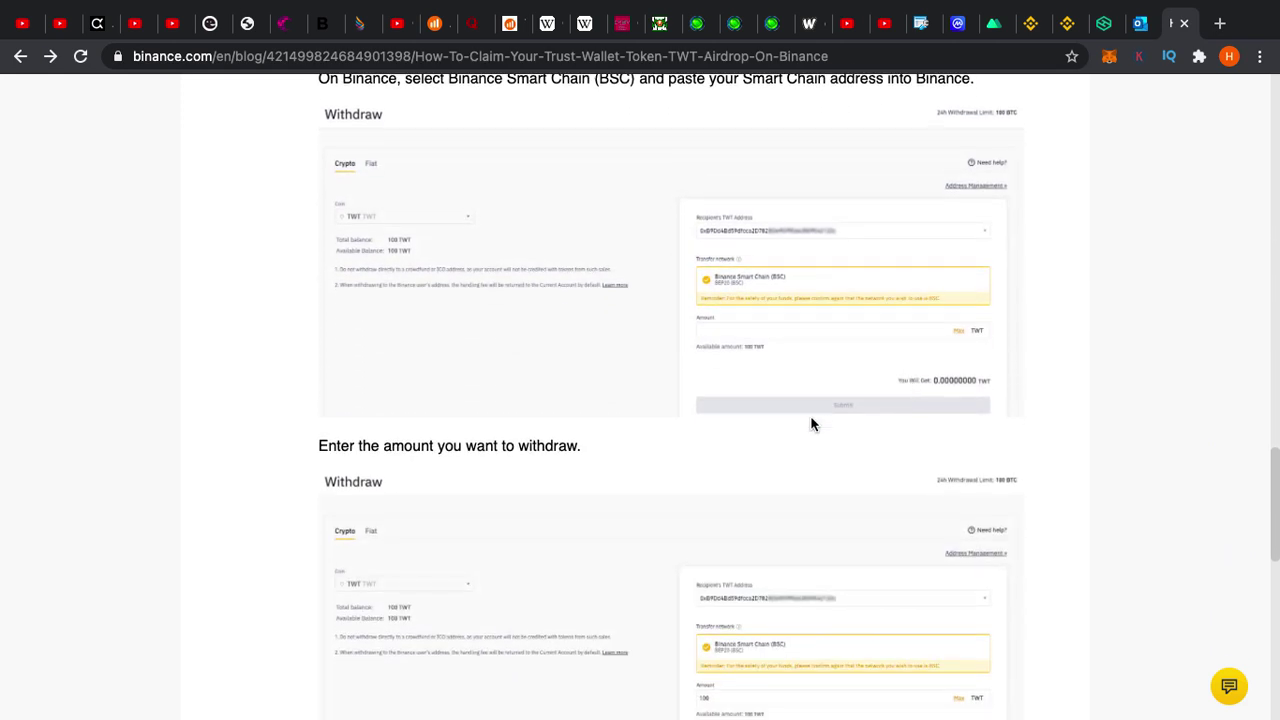
{"action": "scroll", "coordinate": [431, 458], "scroll_direction": "down", "scroll_amount": 1}
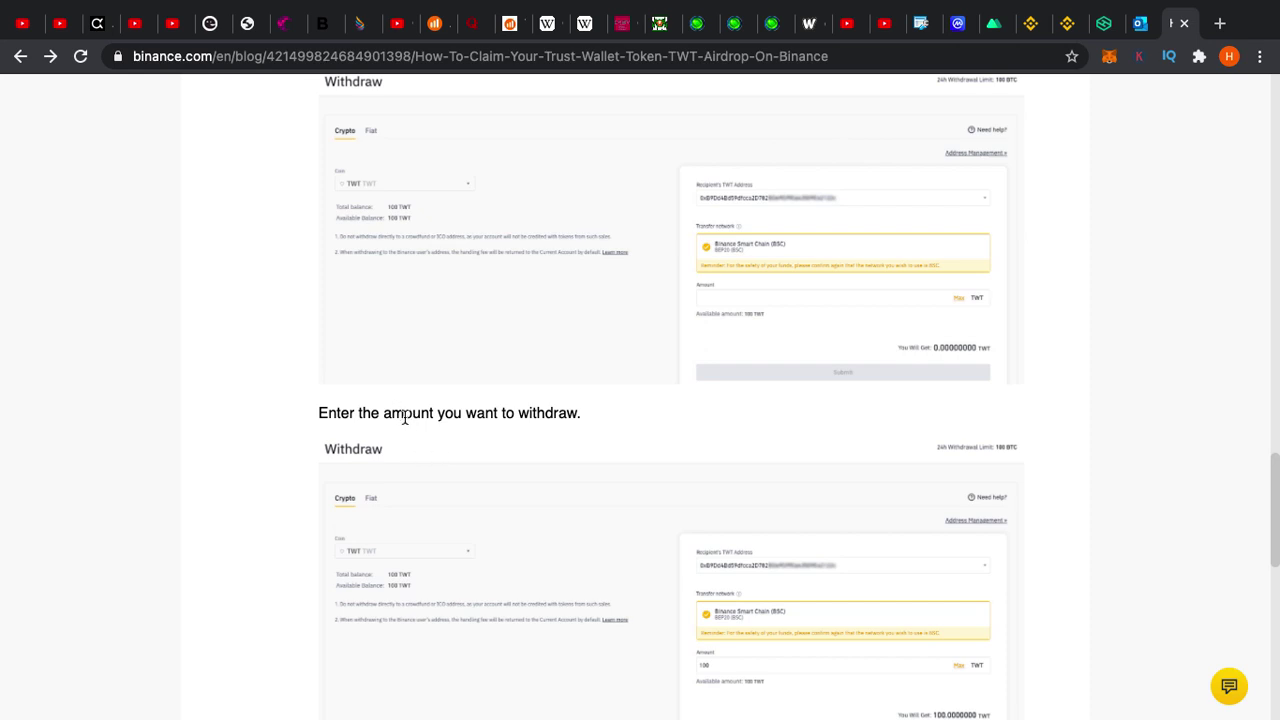
{"action": "scroll", "coordinate": [529, 437], "scroll_direction": "down", "scroll_amount": 1}
{"action": "scroll", "coordinate": [530, 440], "scroll_direction": "down", "scroll_amount": 4}
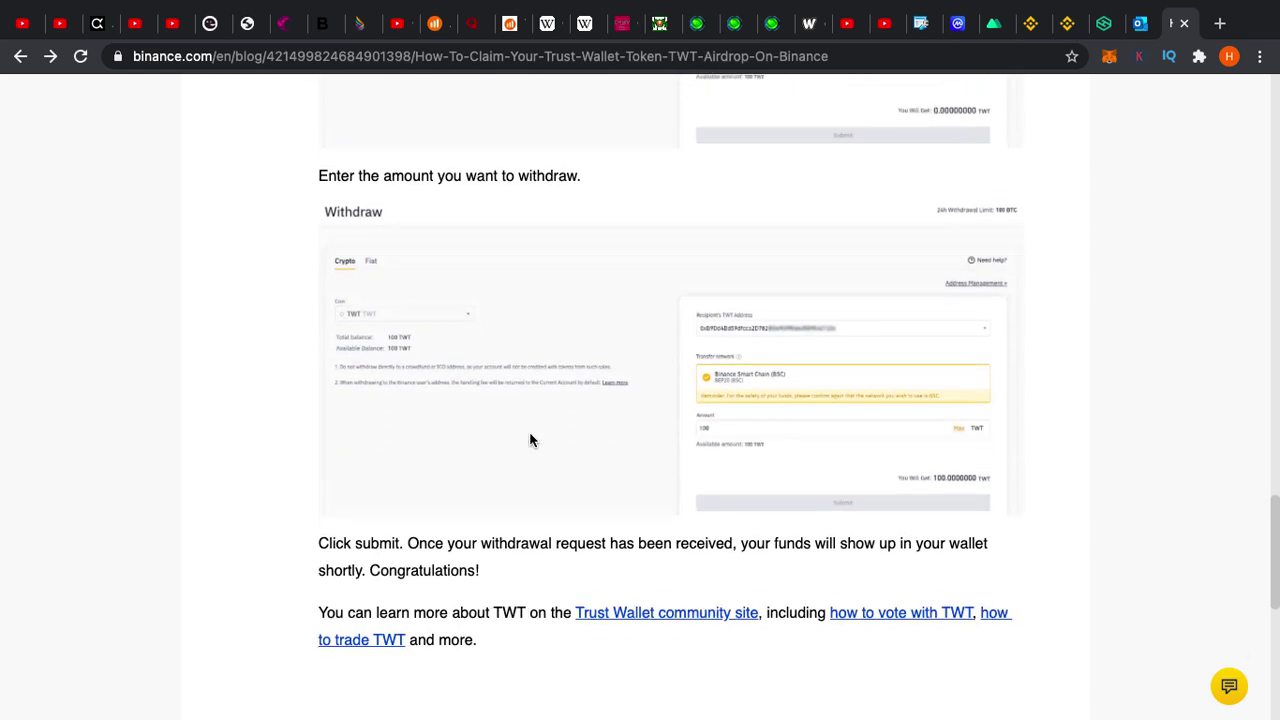
{"action": "scroll", "coordinate": [390, 465], "scroll_direction": "down", "scroll_amount": 1}
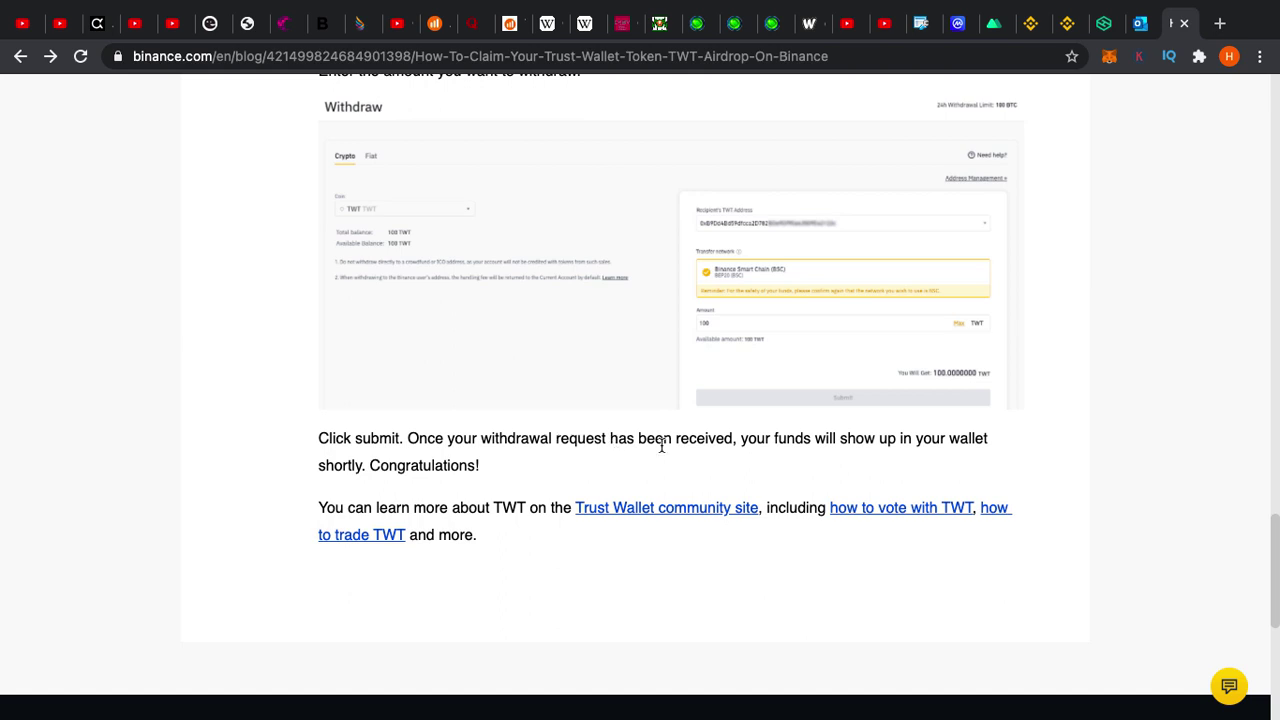
{"action": "scroll", "coordinate": [660, 446], "scroll_direction": "down", "scroll_amount": 1}
{"action": "scroll", "coordinate": [821, 414], "scroll_direction": "down", "scroll_amount": 1}
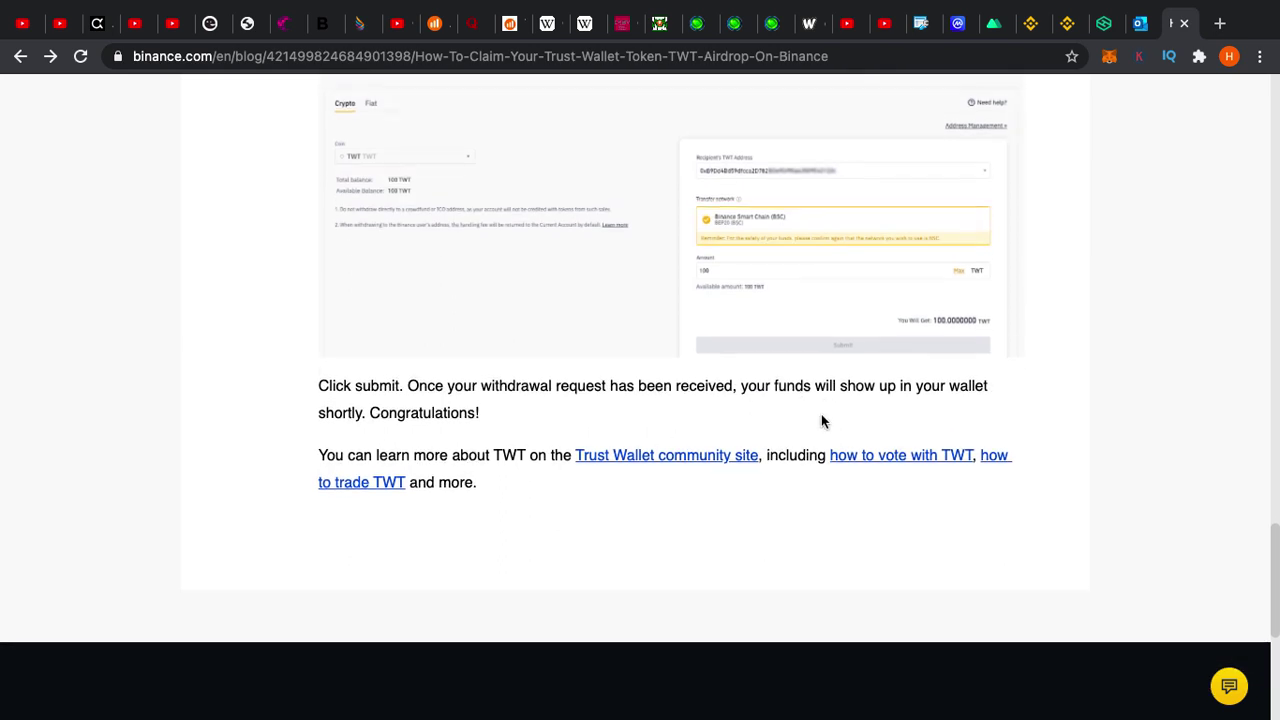
{"action": "scroll", "coordinate": [949, 400], "scroll_direction": "down", "scroll_amount": 1}
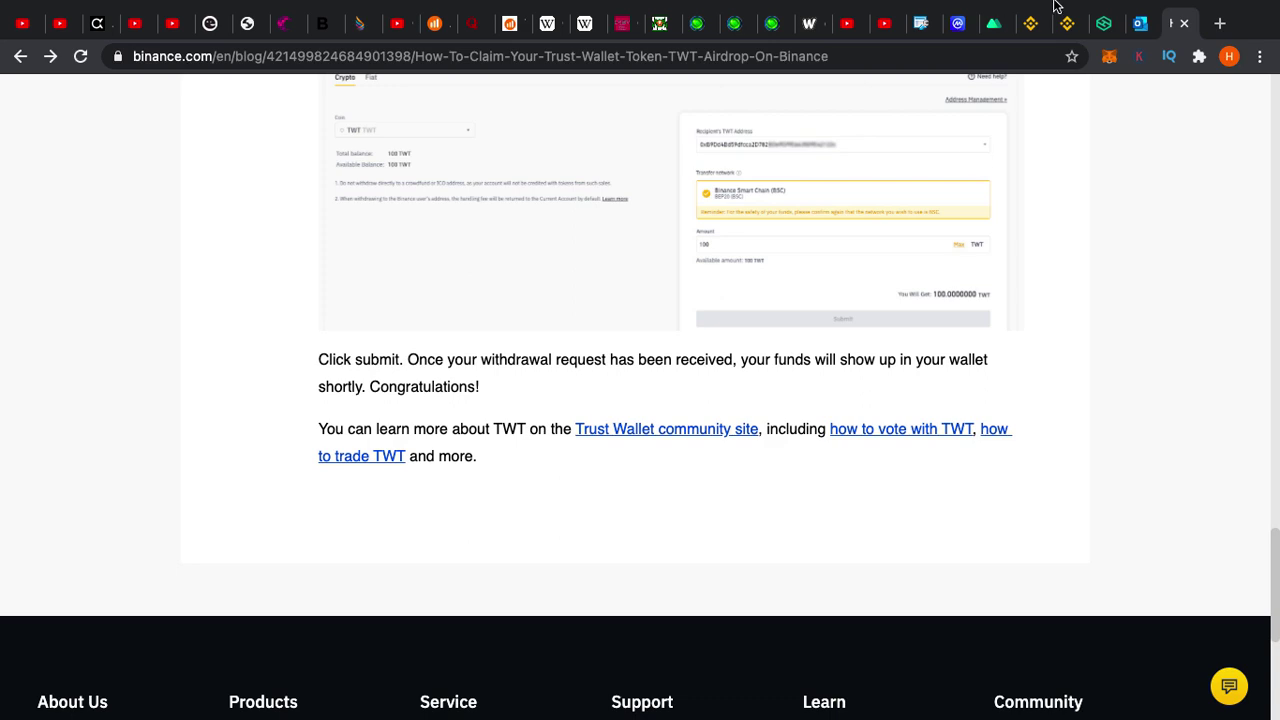
Submit the filled TWT withdrawal, triggering the phone or Google verification prompt
{"action": "left_click", "coordinate": [1034, 25]}
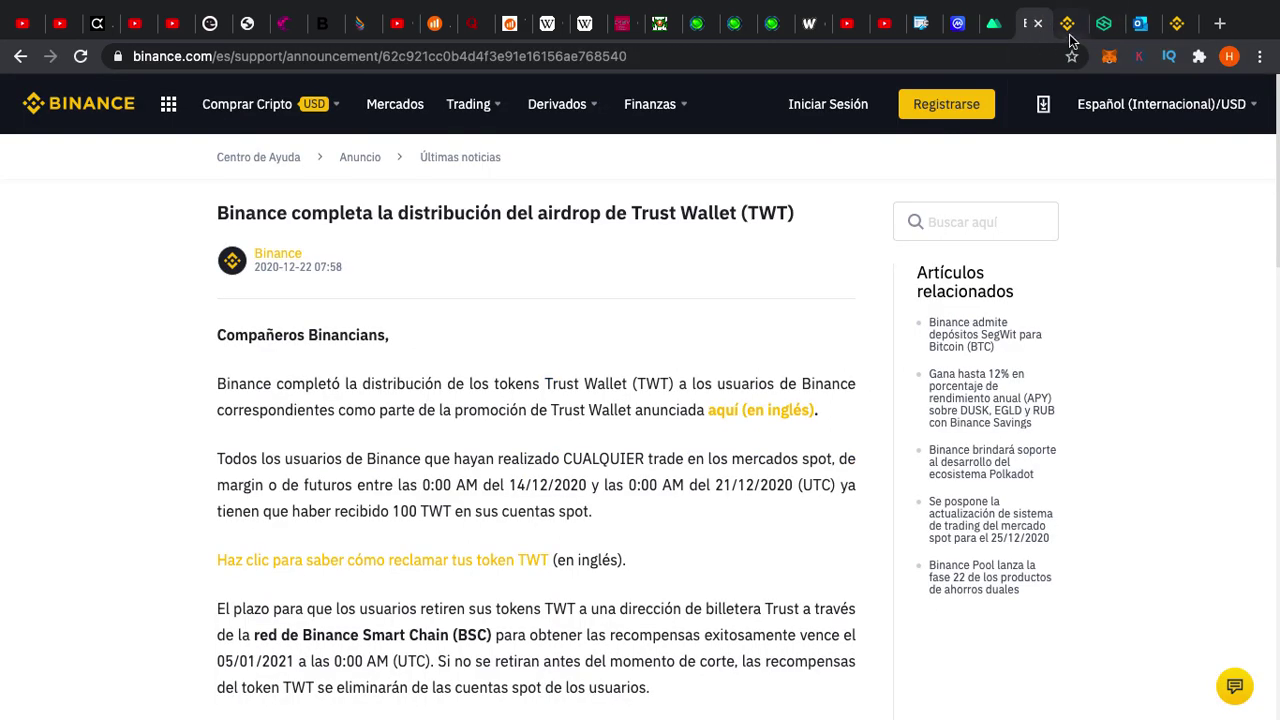
{"action": "left_click", "coordinate": [1068, 25]}
{"action": "scroll", "coordinate": [1011, 386], "scroll_direction": "down", "scroll_amount": 2}
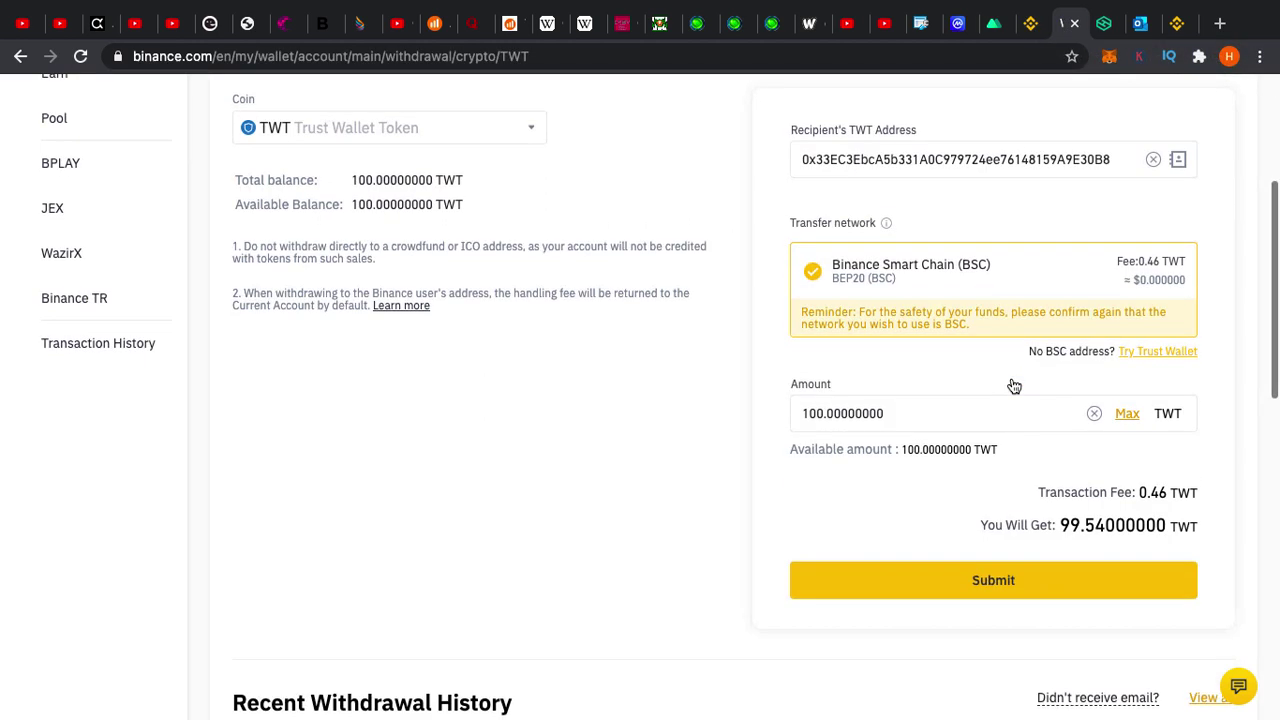
{"action": "left_click", "coordinate": [937, 548]}
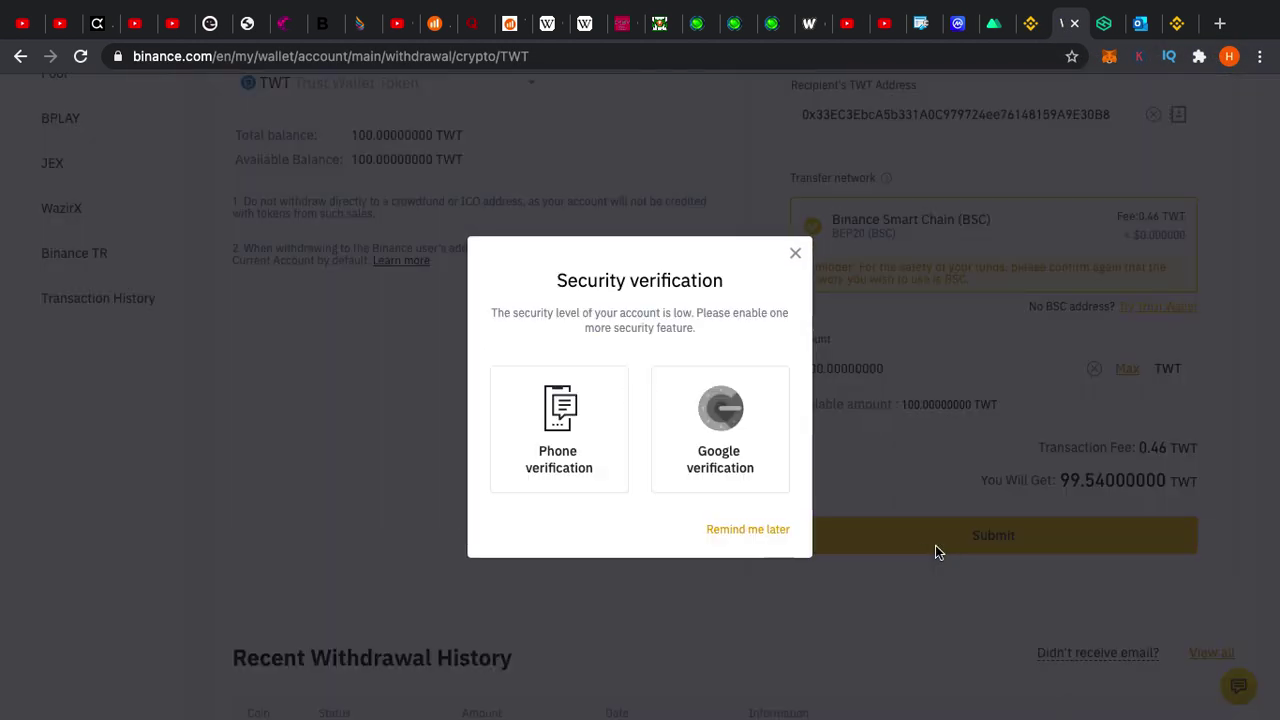
Try Google verification, then return to the reloaded withdrawal page showing the BSC warning
{"action": "left_click", "coordinate": [720, 410]}
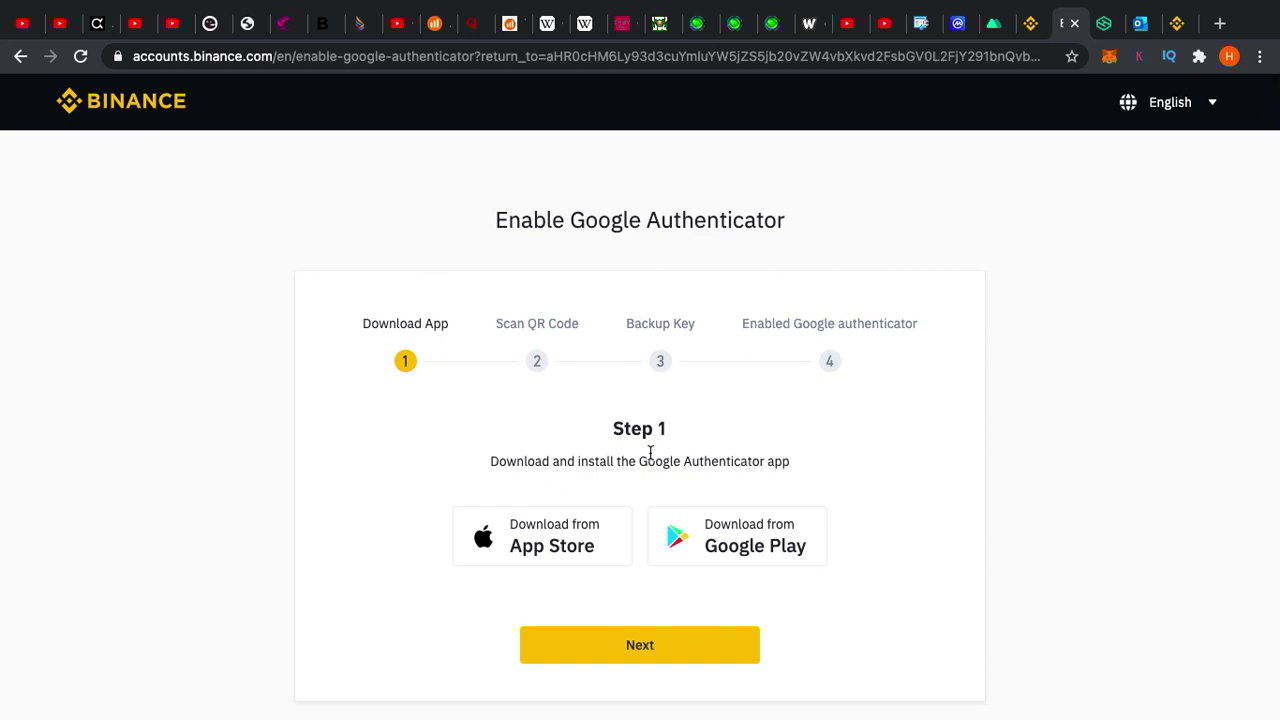
{"action": "left_click", "coordinate": [20, 57]}
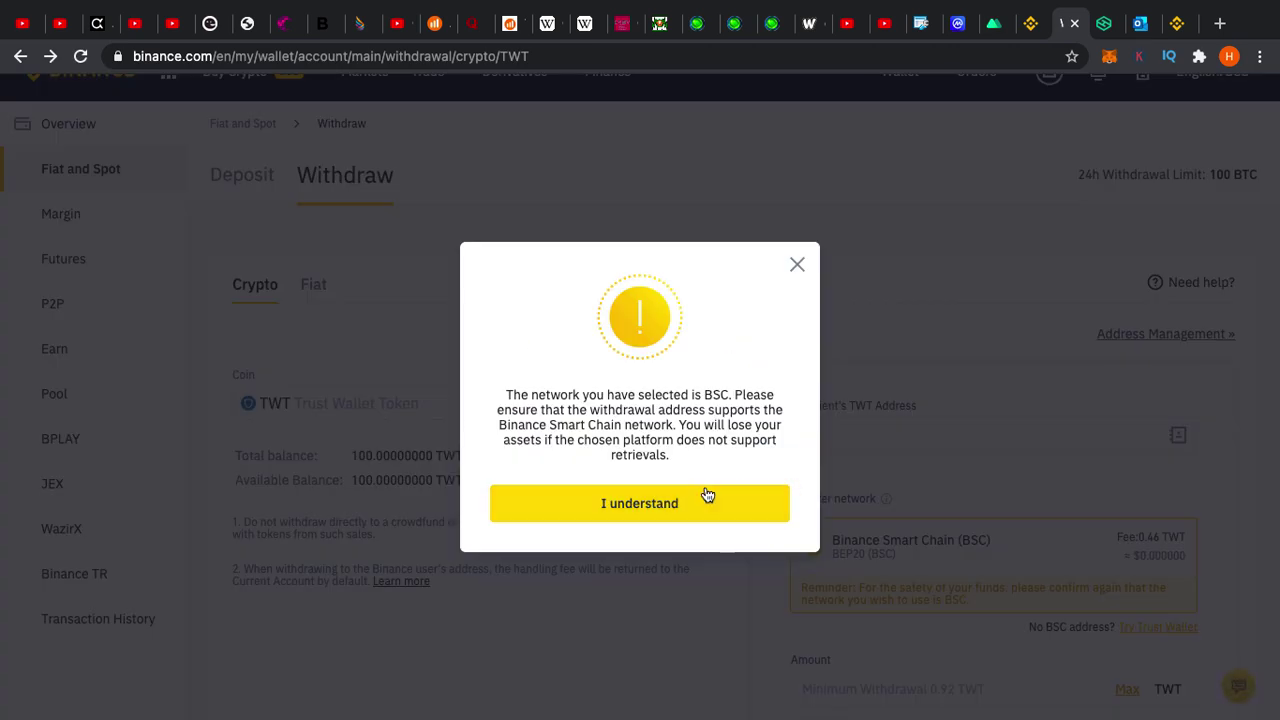
Dismiss the BSC warning, paste the Trust Wallet address, set 100 TWT, and resubmit
{"action": "left_click", "coordinate": [797, 265]}
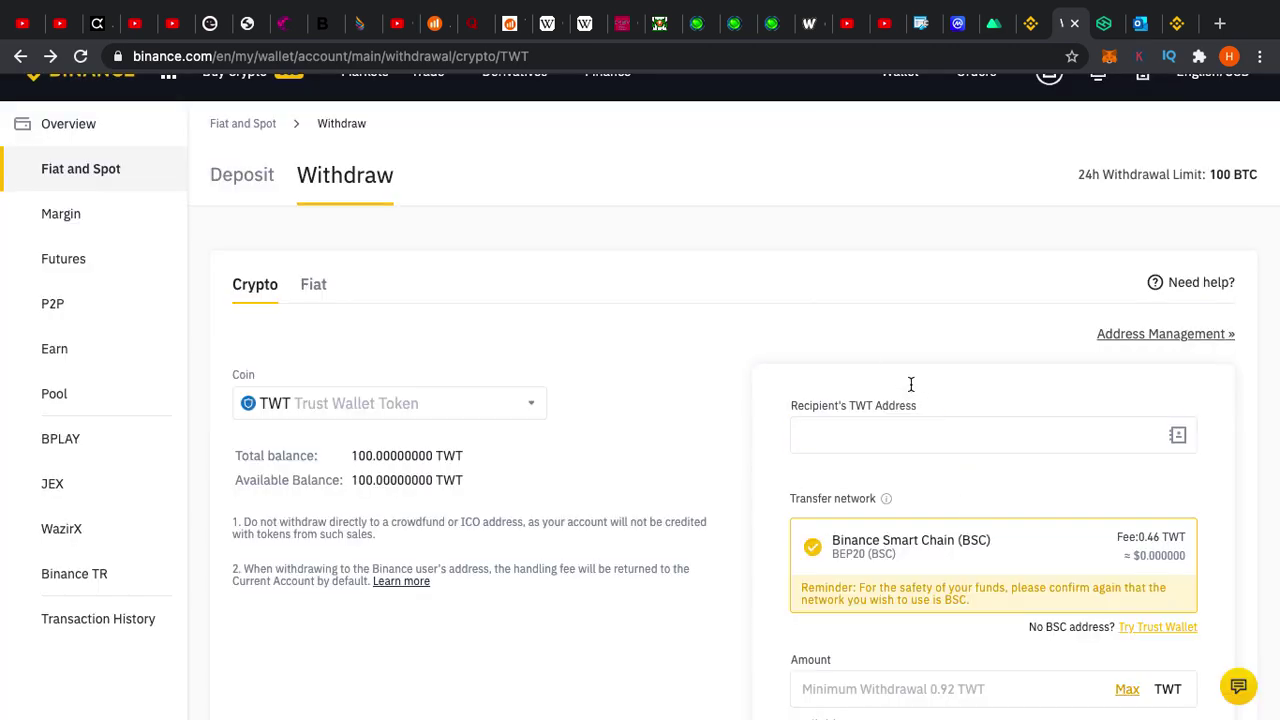
{"action": "type", "text": "0x33EC3EbcA5b331A0C979724ee76148159A9E30B8"}
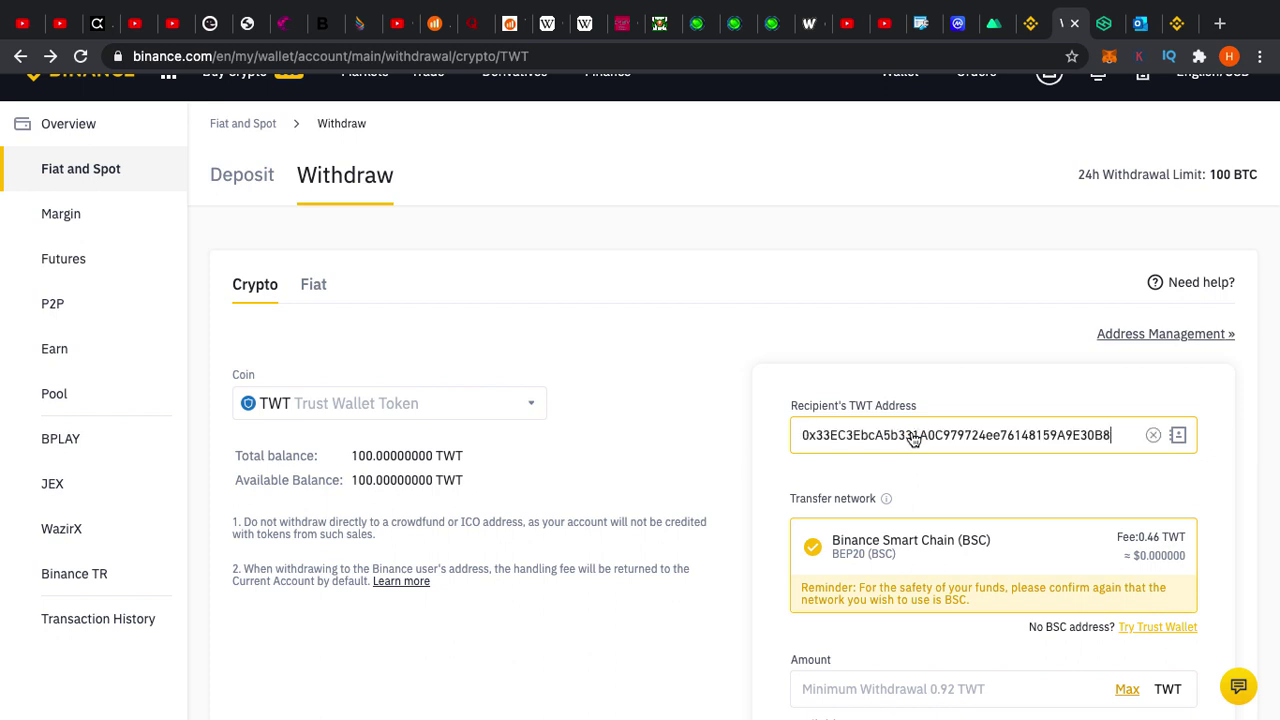
{"action": "scroll", "coordinate": [912, 438], "scroll_direction": "down", "scroll_amount": 3}
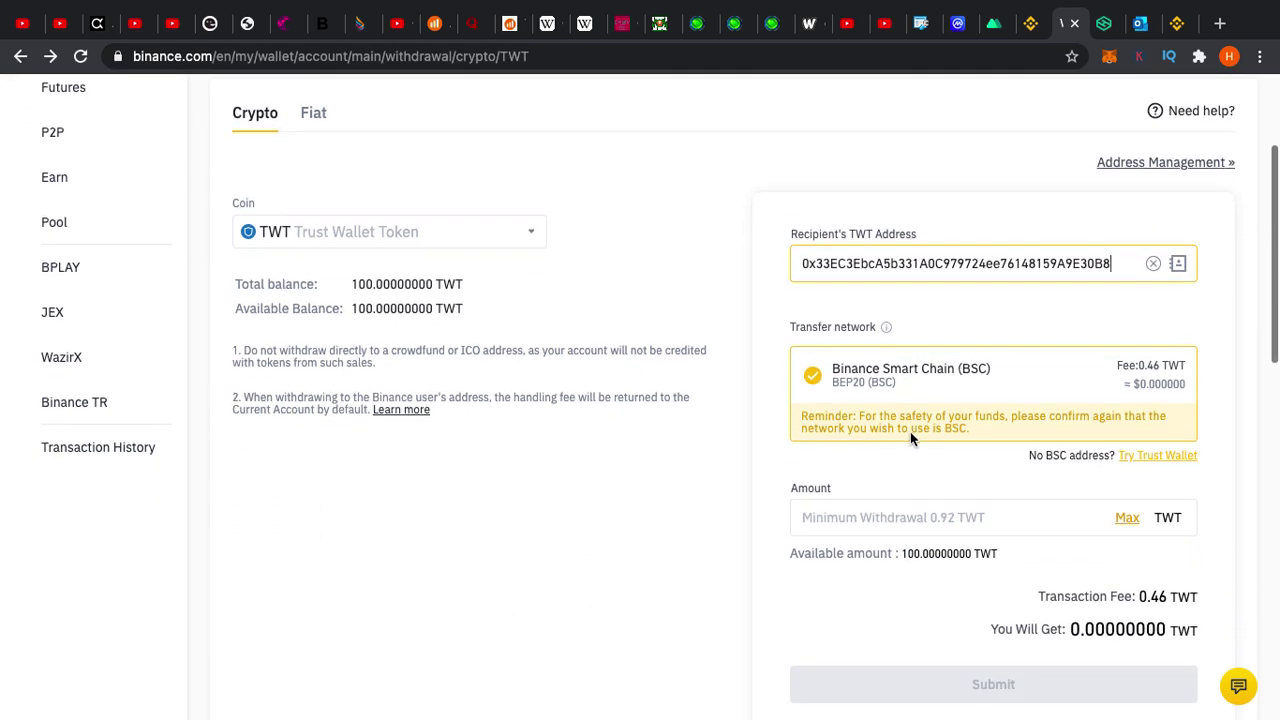
{"action": "left_click", "coordinate": [1128, 518]}
{"action": "scroll", "coordinate": [1133, 523], "scroll_direction": "down", "scroll_amount": 2}
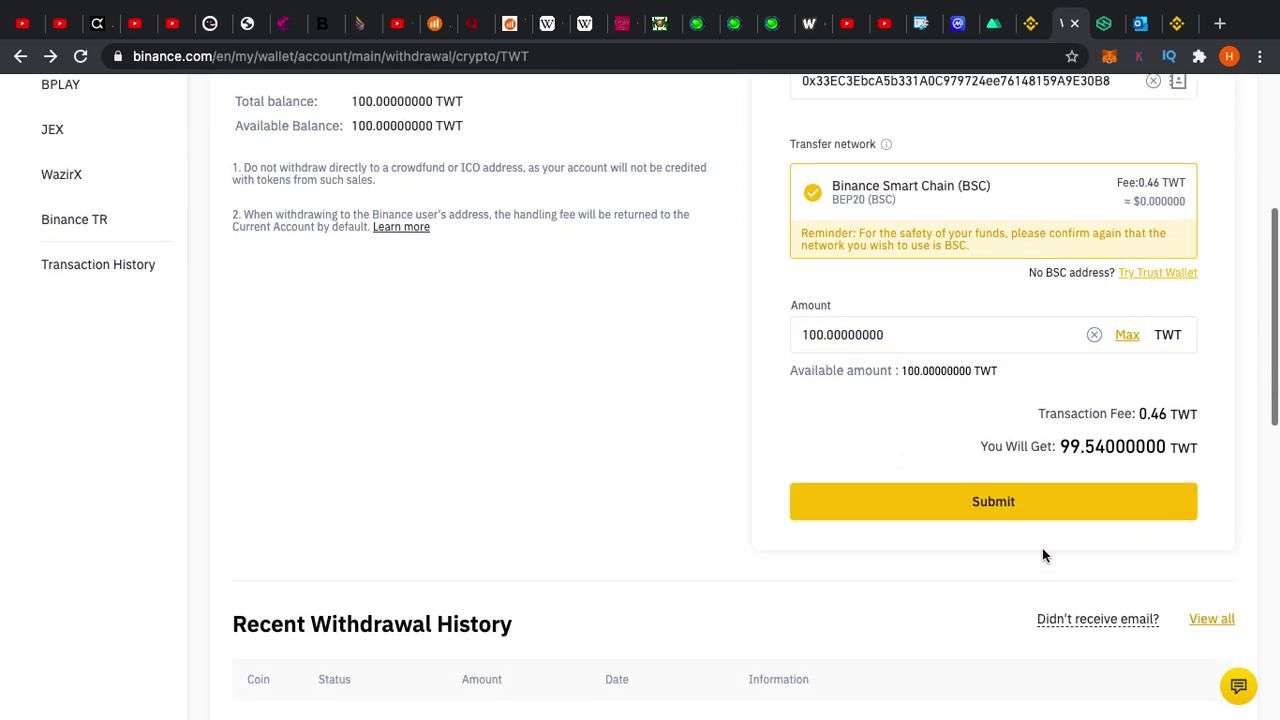
{"action": "left_click", "coordinate": [993, 501]}
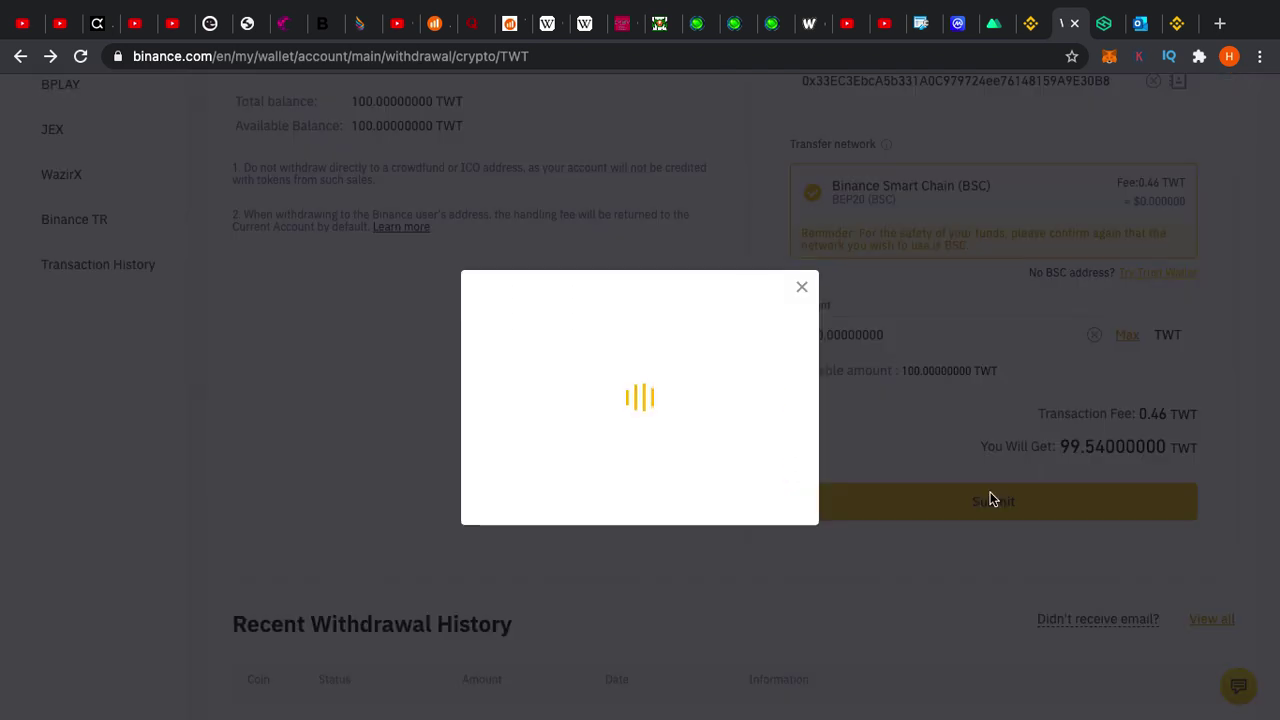
Try phone verification, go back to the empty withdrawal form, and dismiss the BSC warning
{"action": "left_click", "coordinate": [576, 442]}
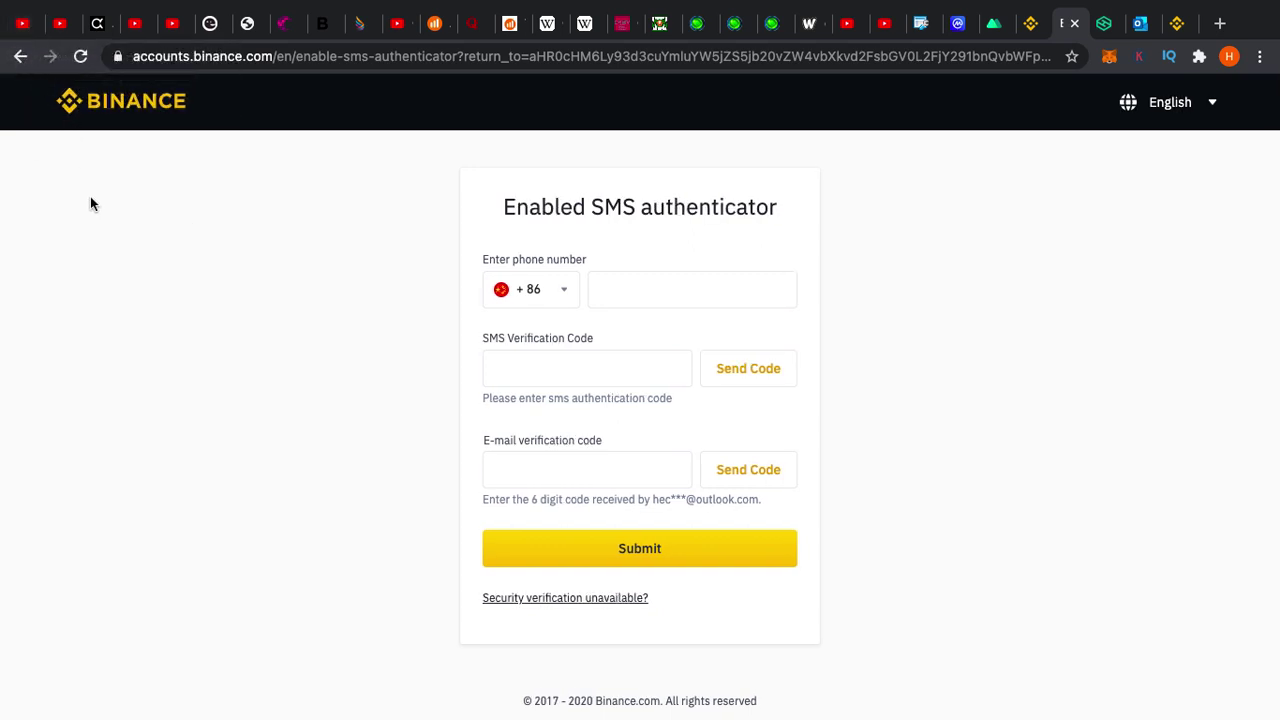
{"action": "left_click", "coordinate": [21, 57]}
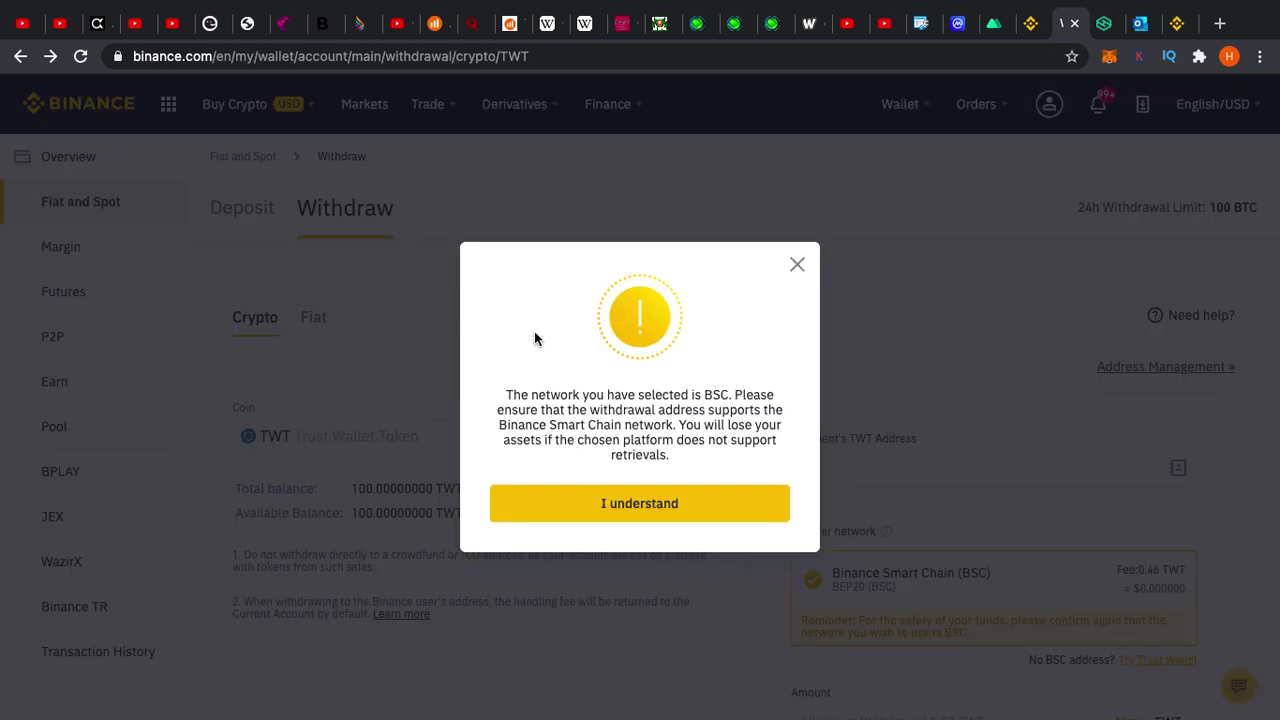
{"action": "left_click", "coordinate": [797, 265]}
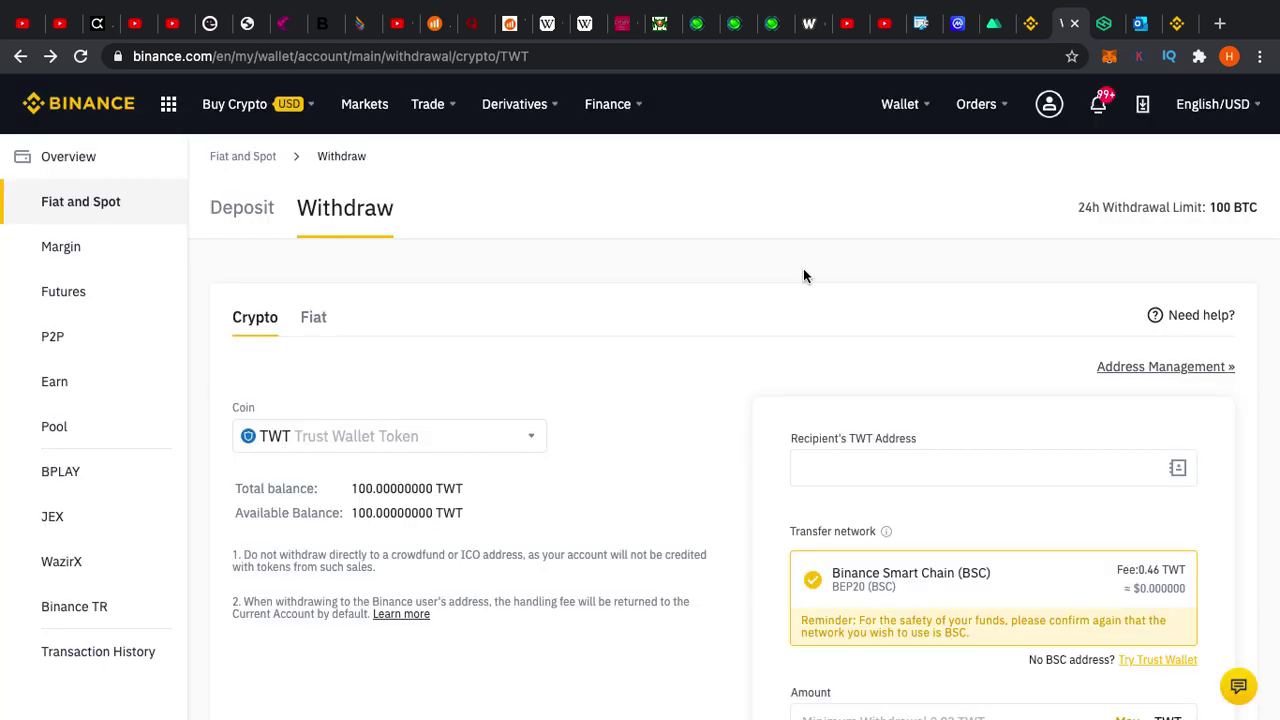